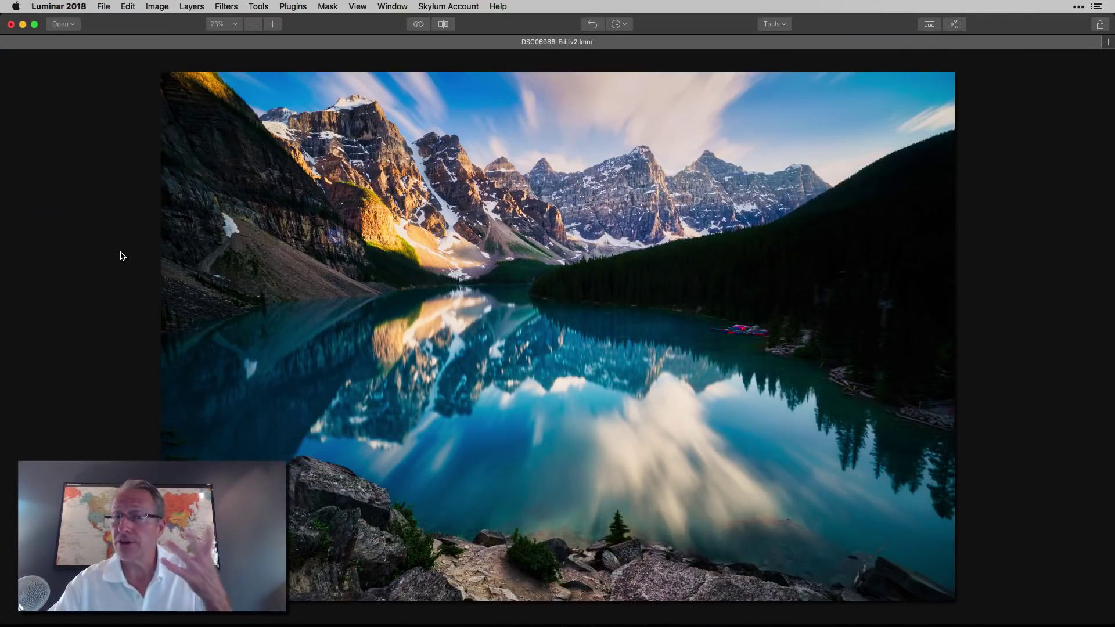
Step: Compare the unedited Moraine Lake original against the finished edit with the before/after preview
click(418, 24)
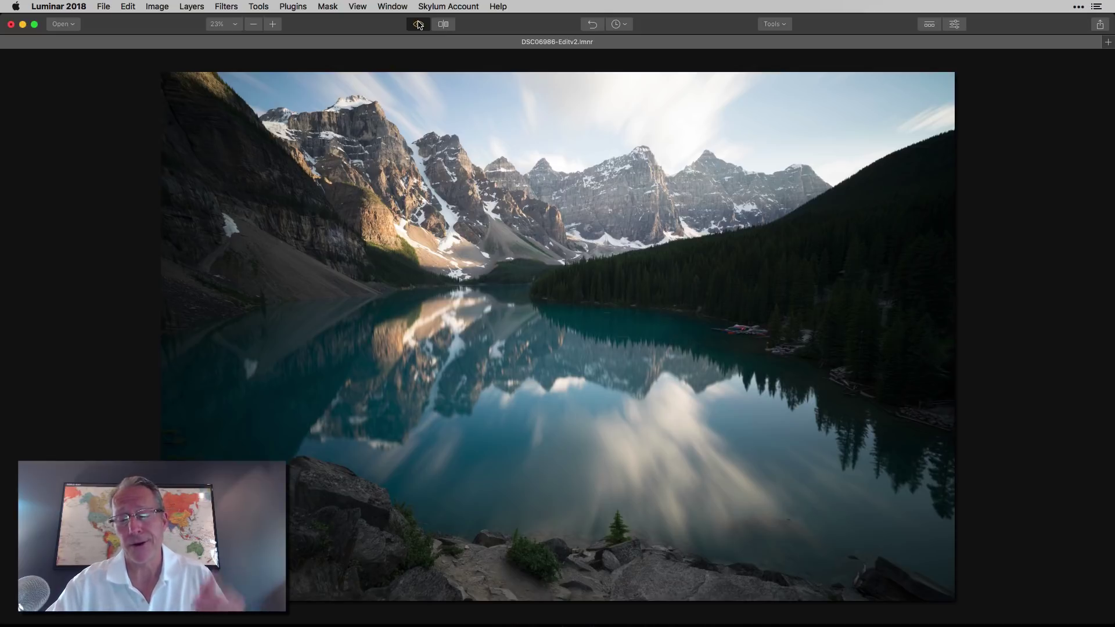
click(418, 25)
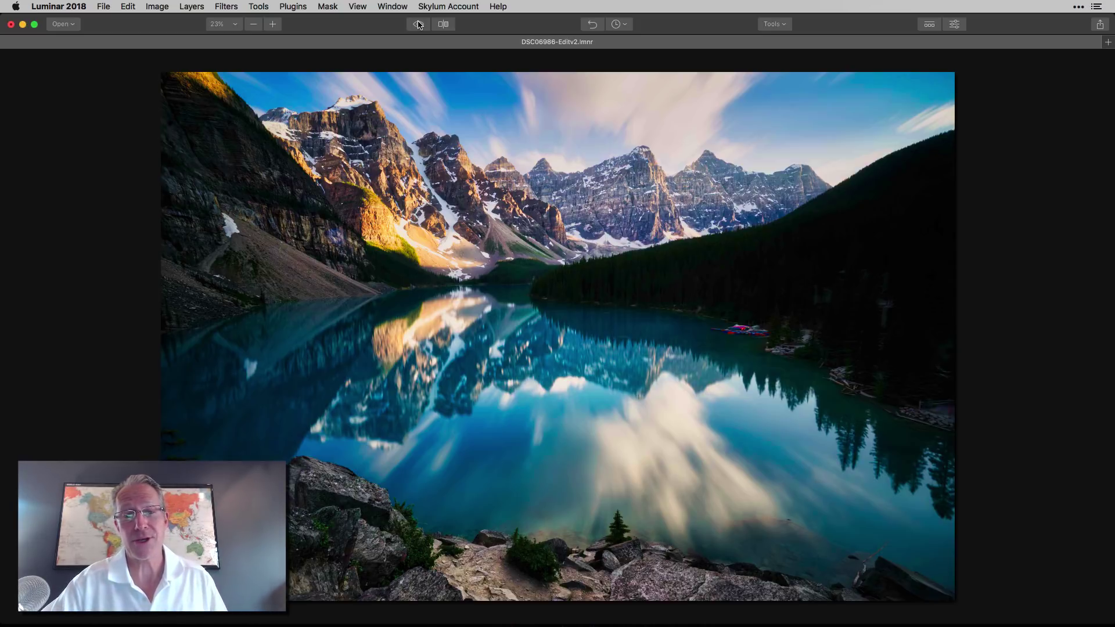
Step: Show the flat original once more, then return to the vivid edited Moraine Lake photo
click(419, 24)
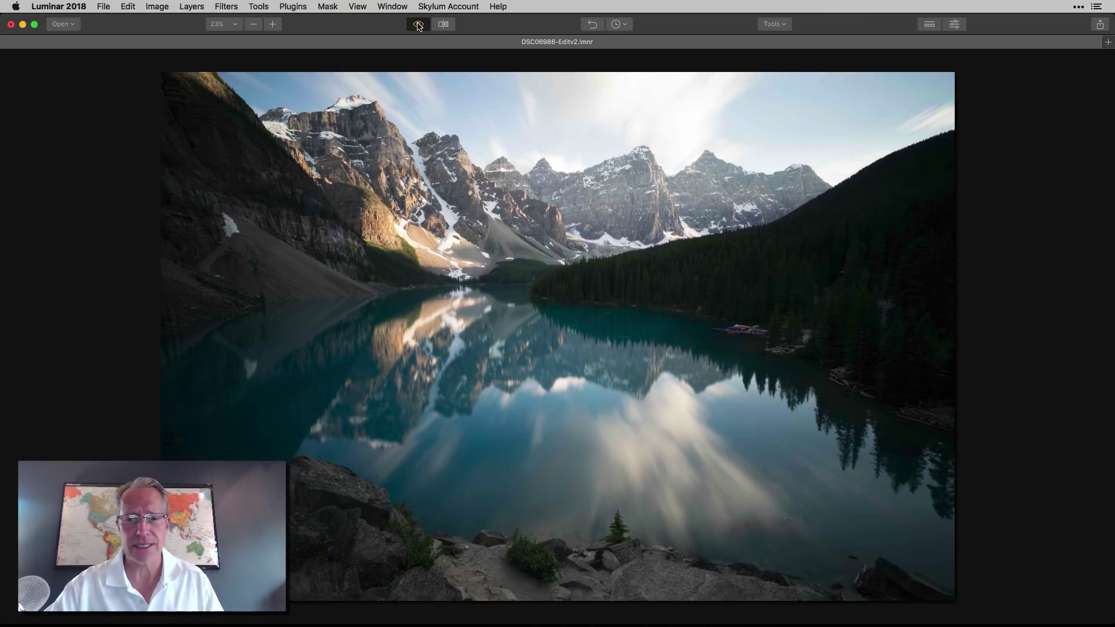
click(418, 25)
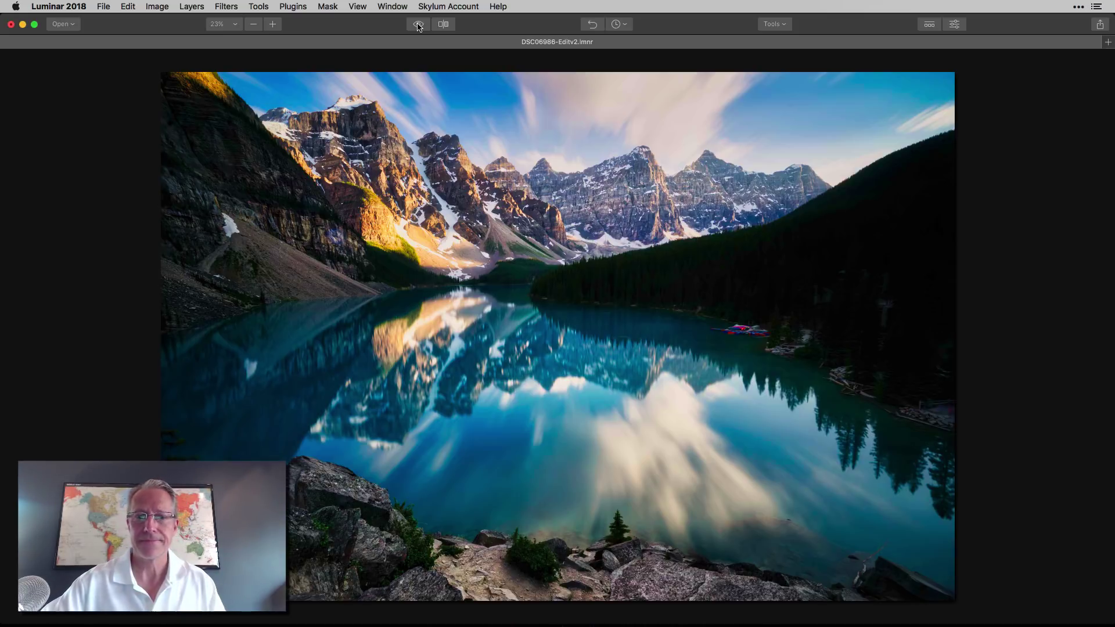
Step: Bring up the layers and filter stack and briefly compare against the original
click(418, 26)
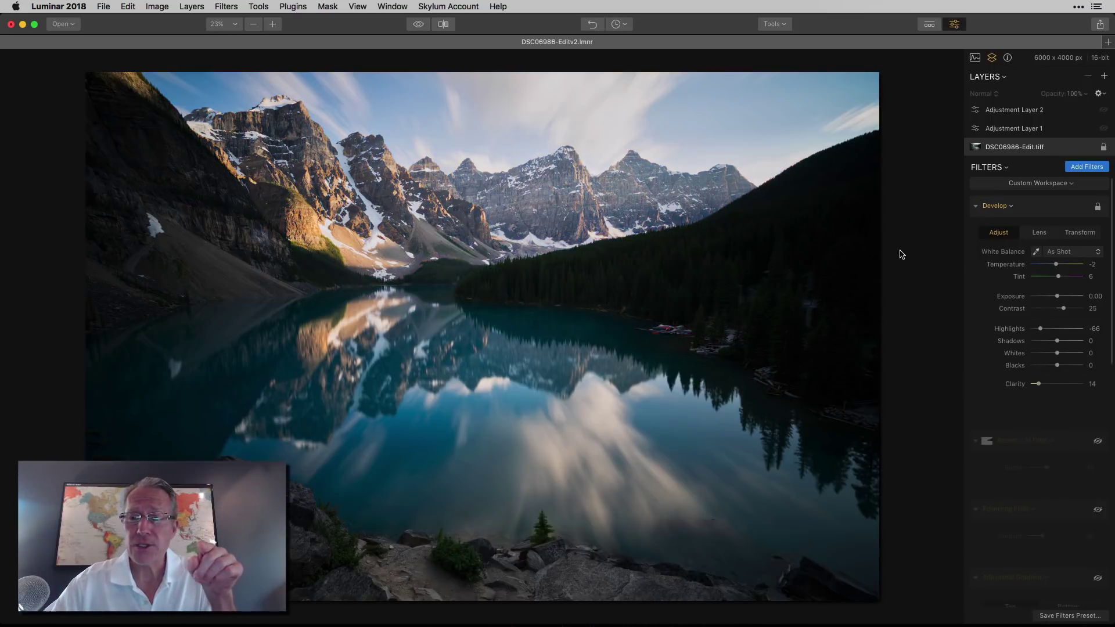
click(419, 26)
click(419, 26)
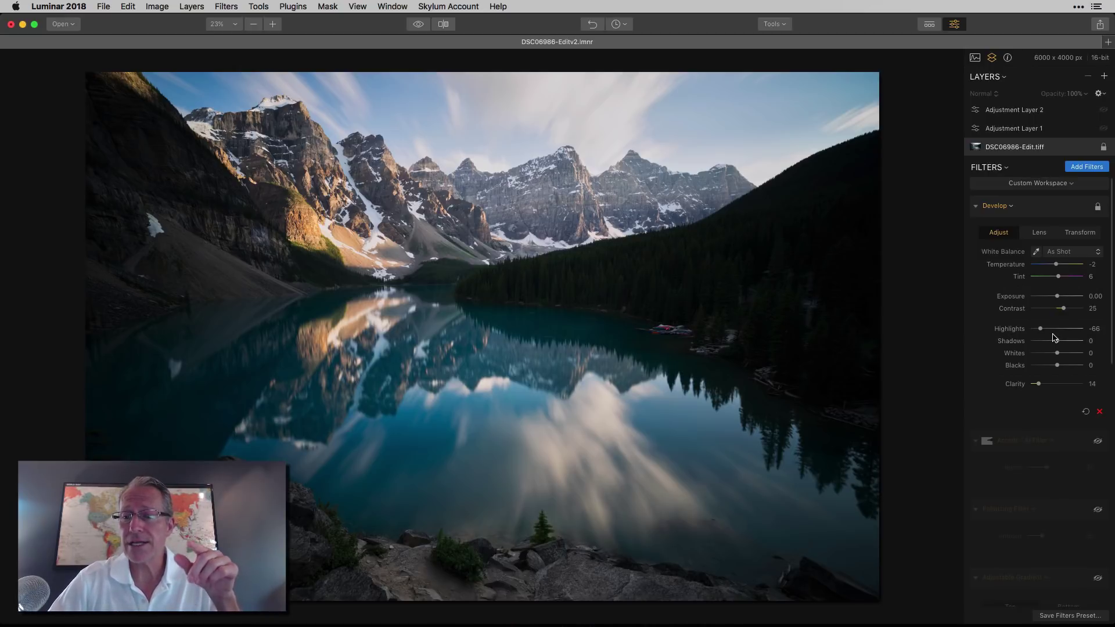
Step: Reset the Develop filter's Highlights to 0, then lower it back to -66 for the sky
double_click(1017, 332)
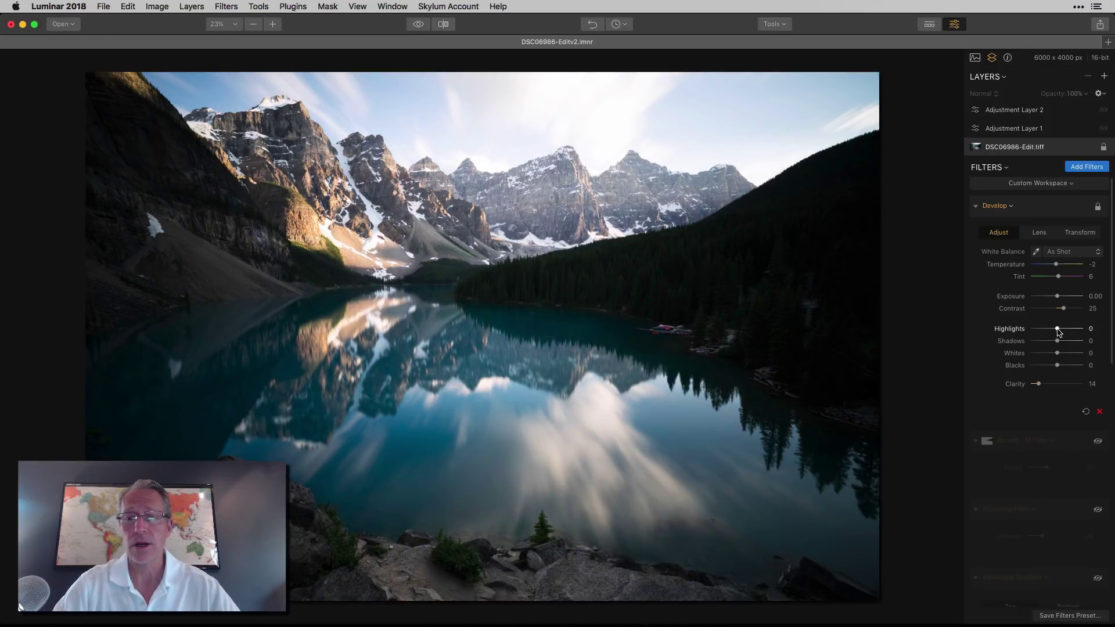
drag(1058, 329, 1041, 331)
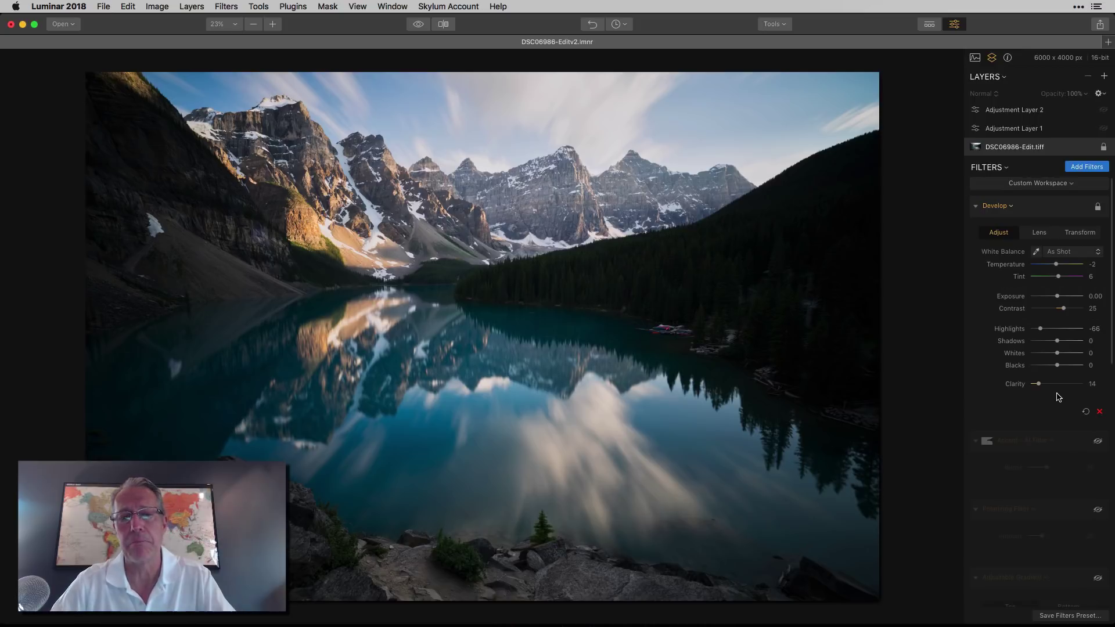
scroll(1066, 428, down, 1)
scroll(1066, 430, down, 5)
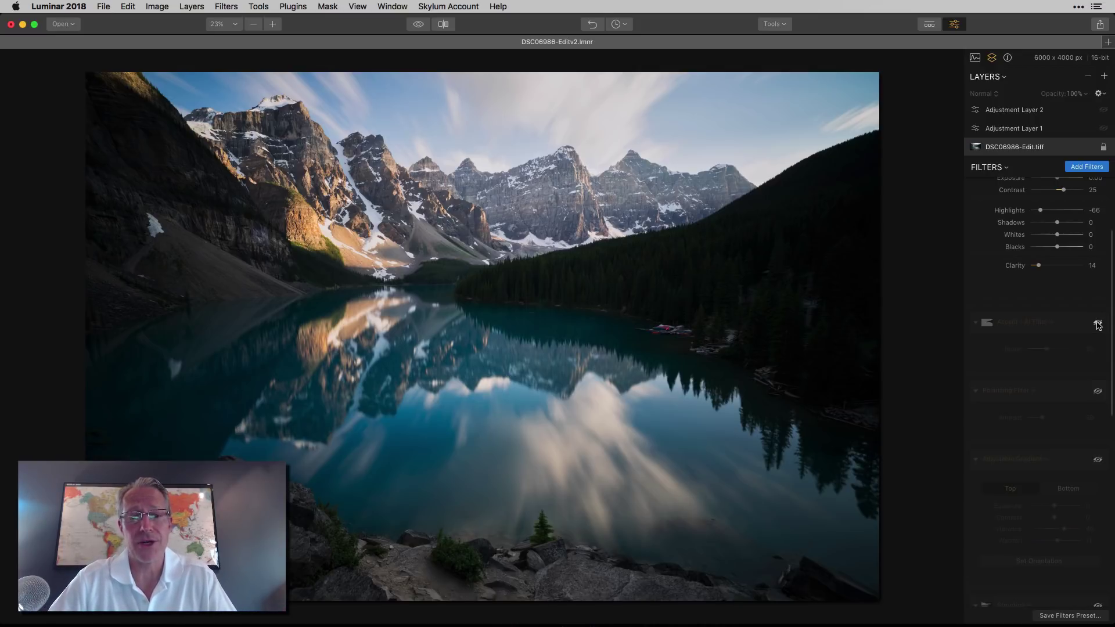
Step: Enable Accent AI at Boost 35 and check its brush mask, which excludes the right-hand forest
click(1098, 325)
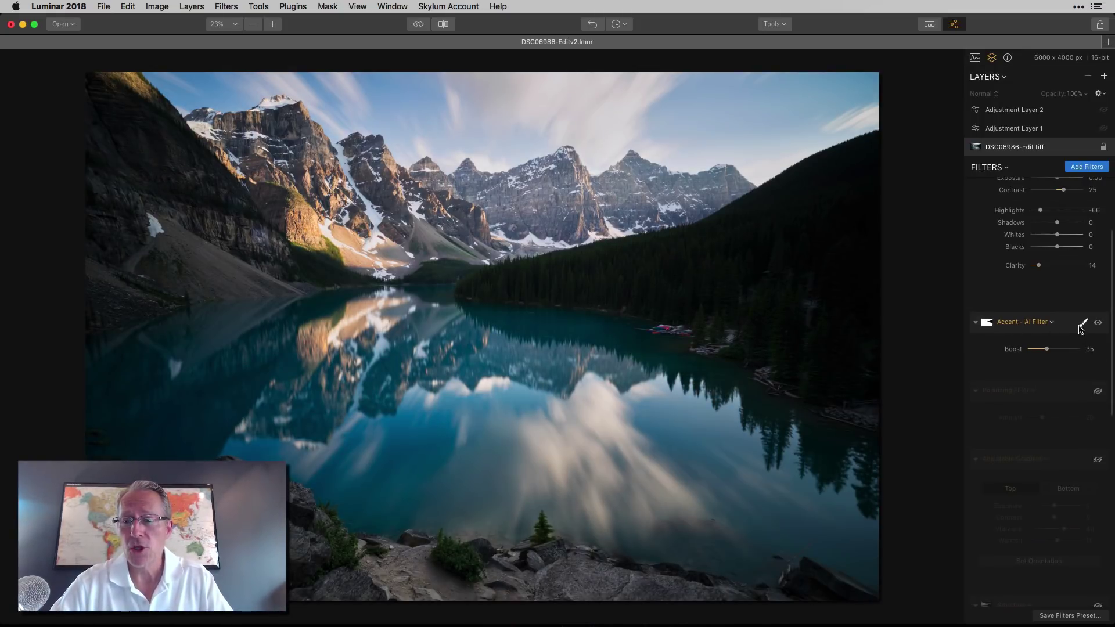
click(1082, 324)
click(1056, 340)
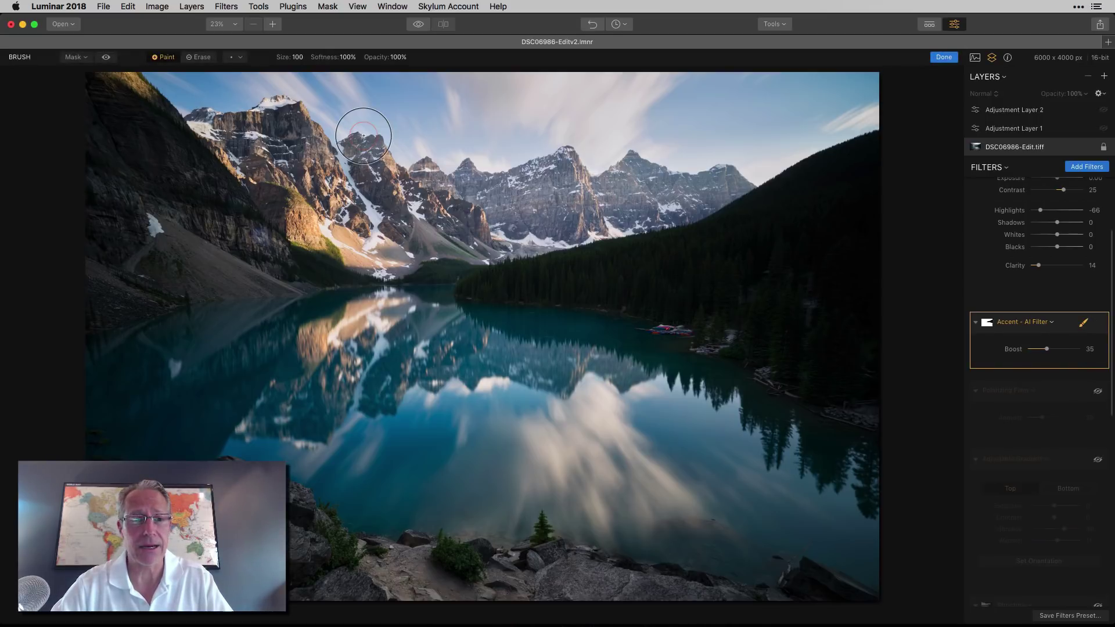
click(105, 57)
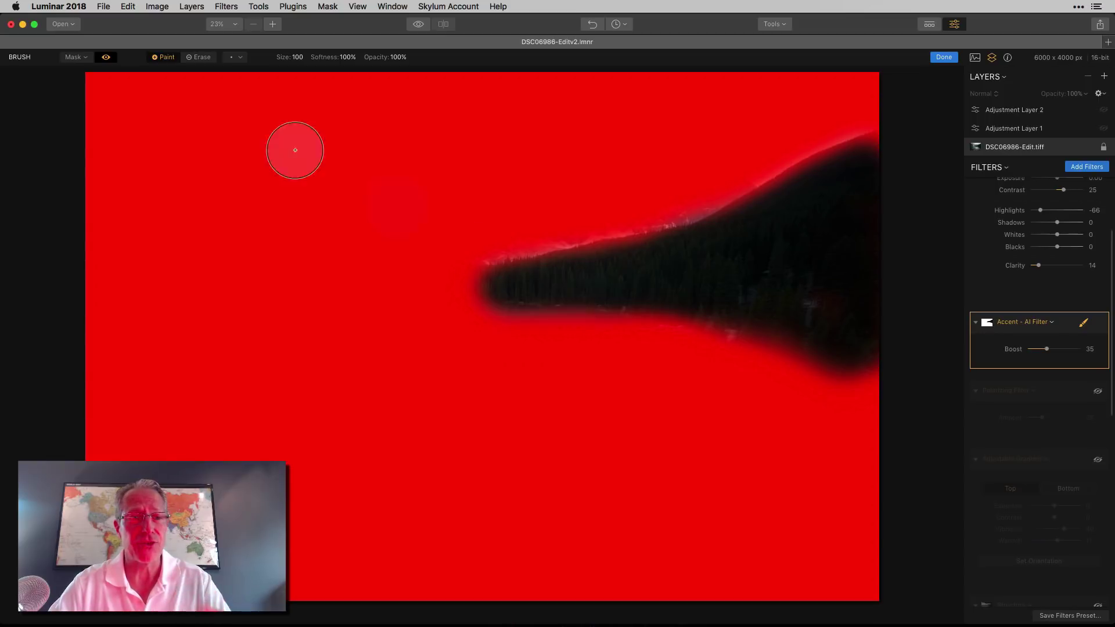
click(107, 58)
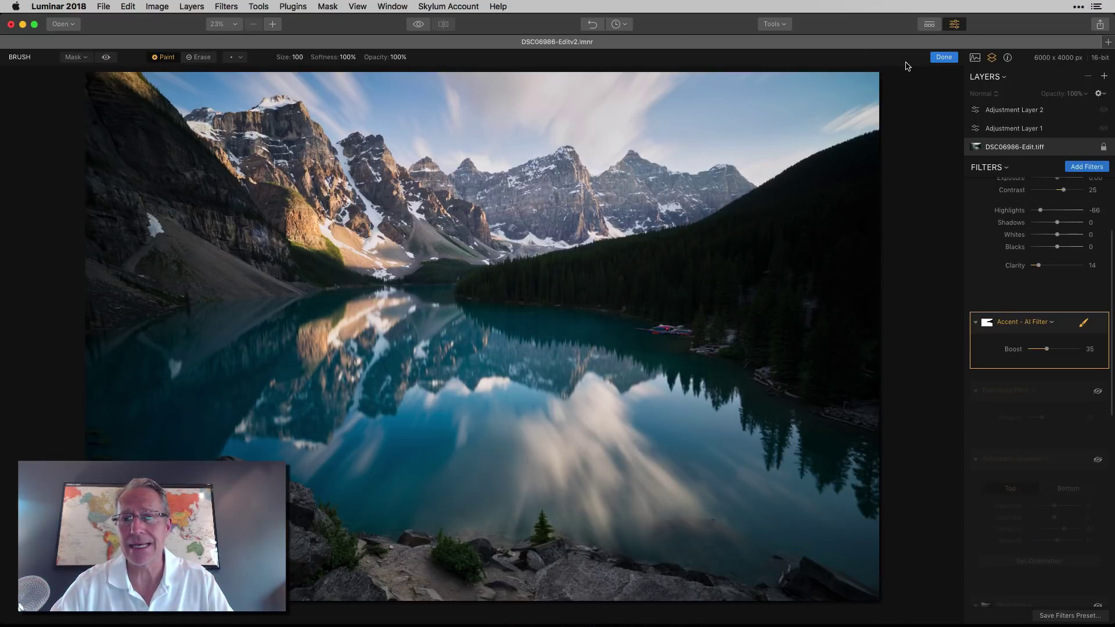
click(944, 57)
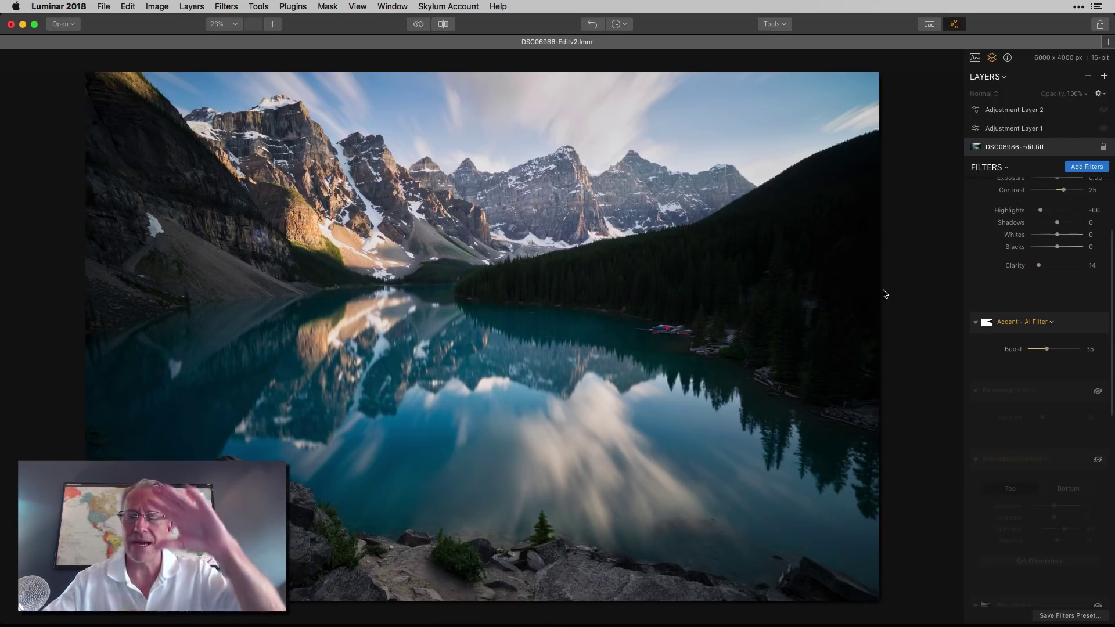
scroll(1055, 438, down, 3)
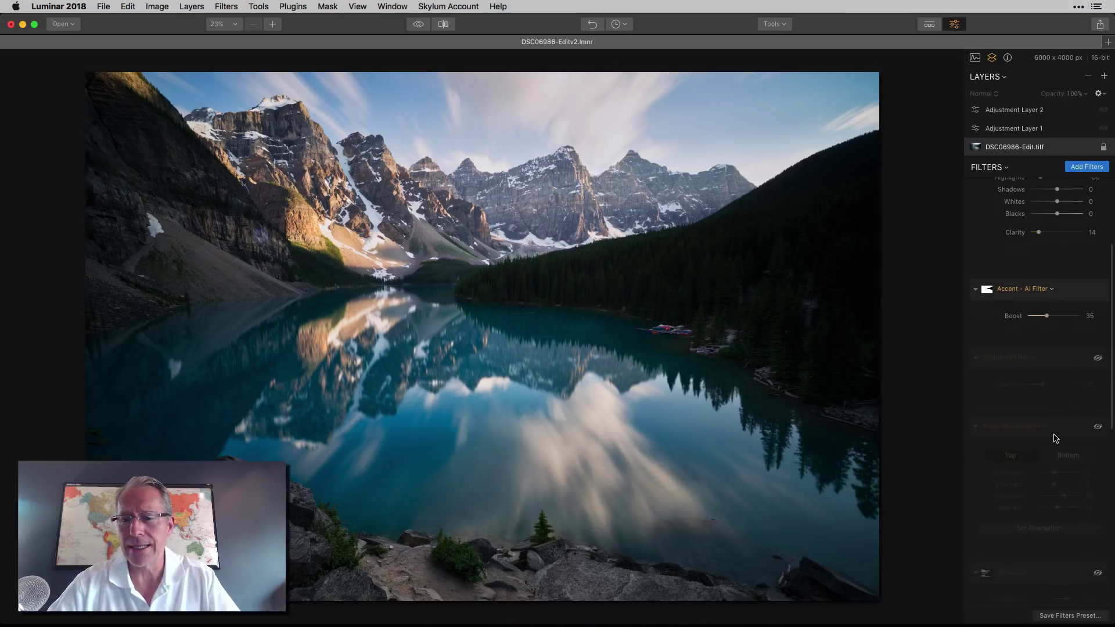
Step: Enable the Polarizing Filter at Amount 26, toggling it off and on to compare the deeper blues
click(1098, 295)
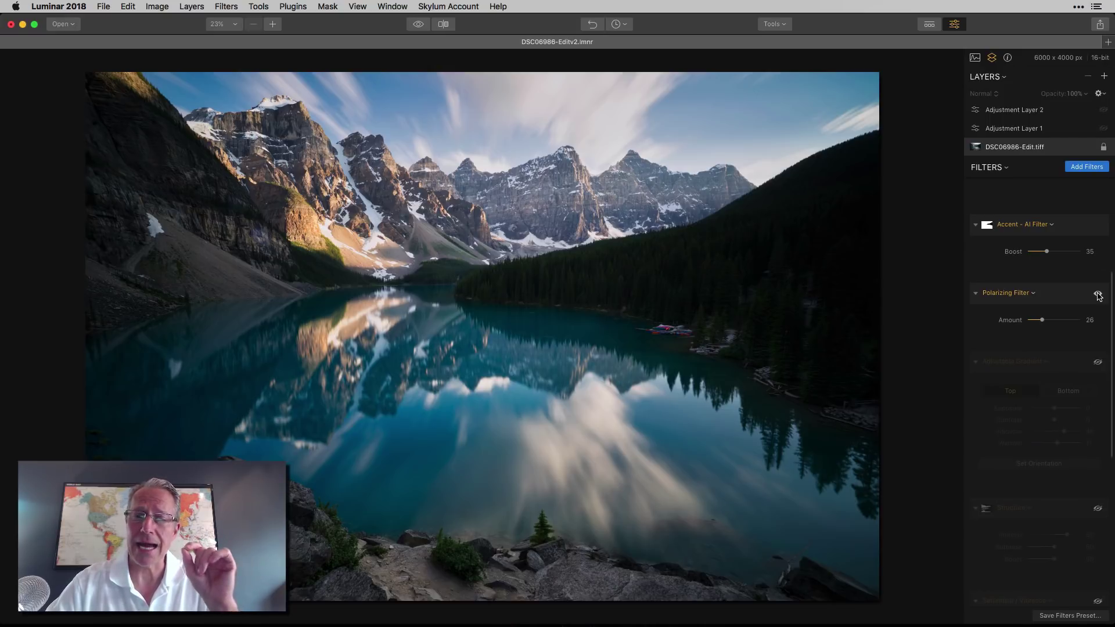
click(1097, 295)
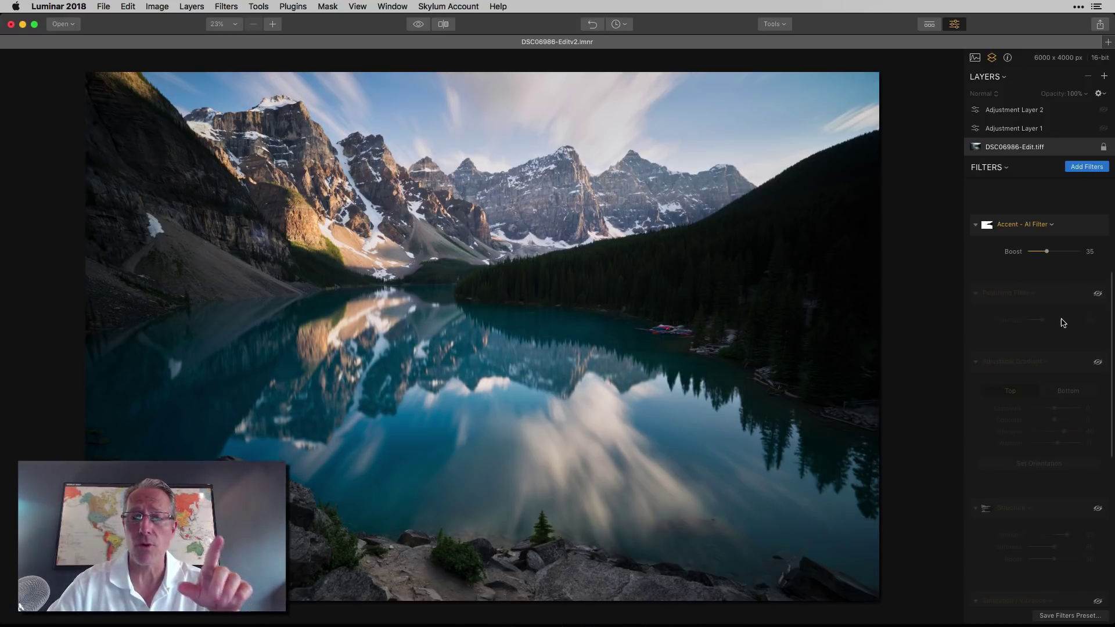
click(1098, 295)
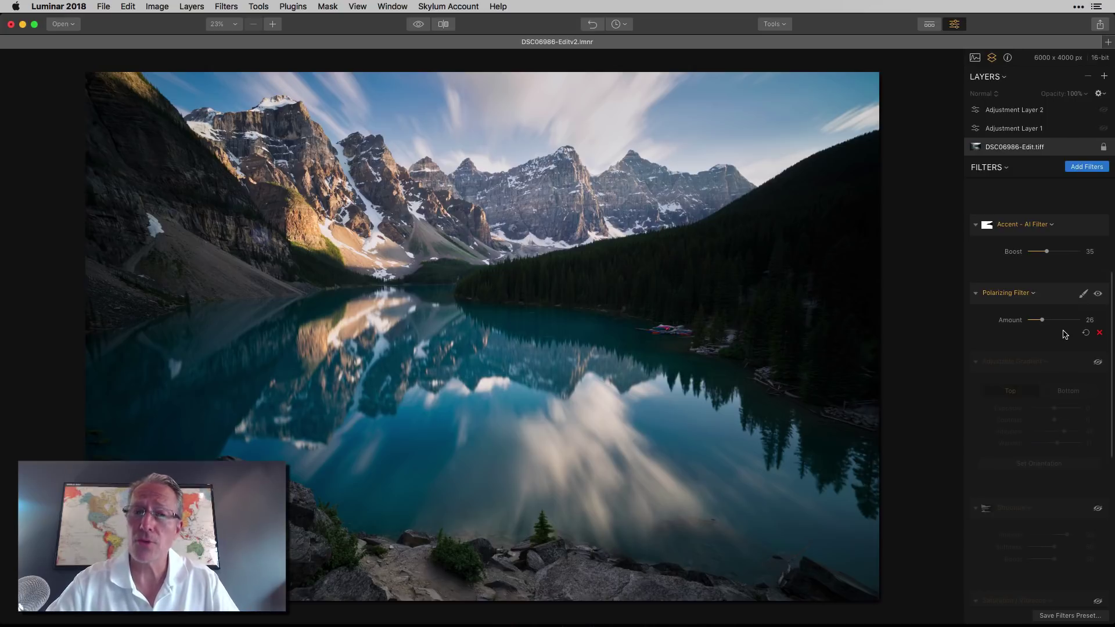
scroll(1054, 386, down, 5)
scroll(1058, 371, down, 1)
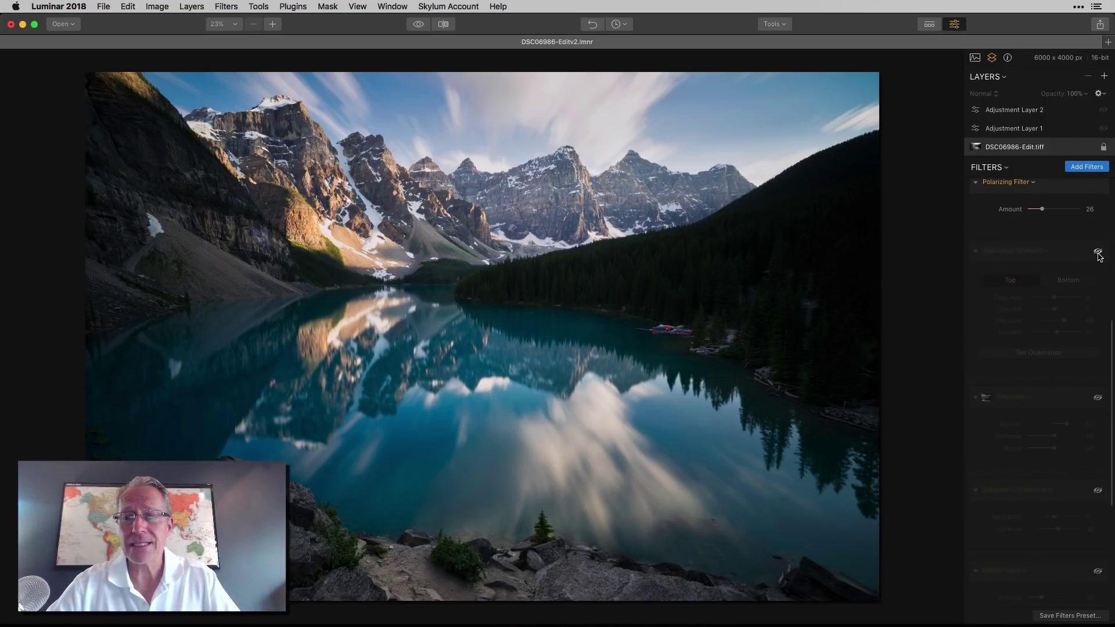
Step: Toggle the Adjustable Gradient filter on and off and compare the photo with the original
click(1098, 254)
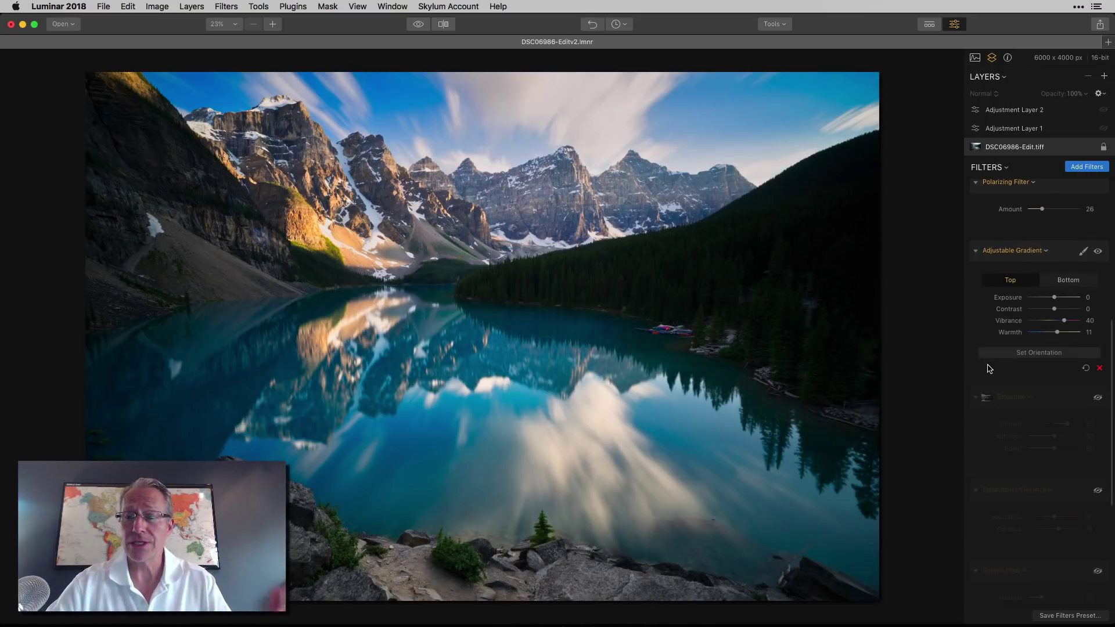
click(1097, 253)
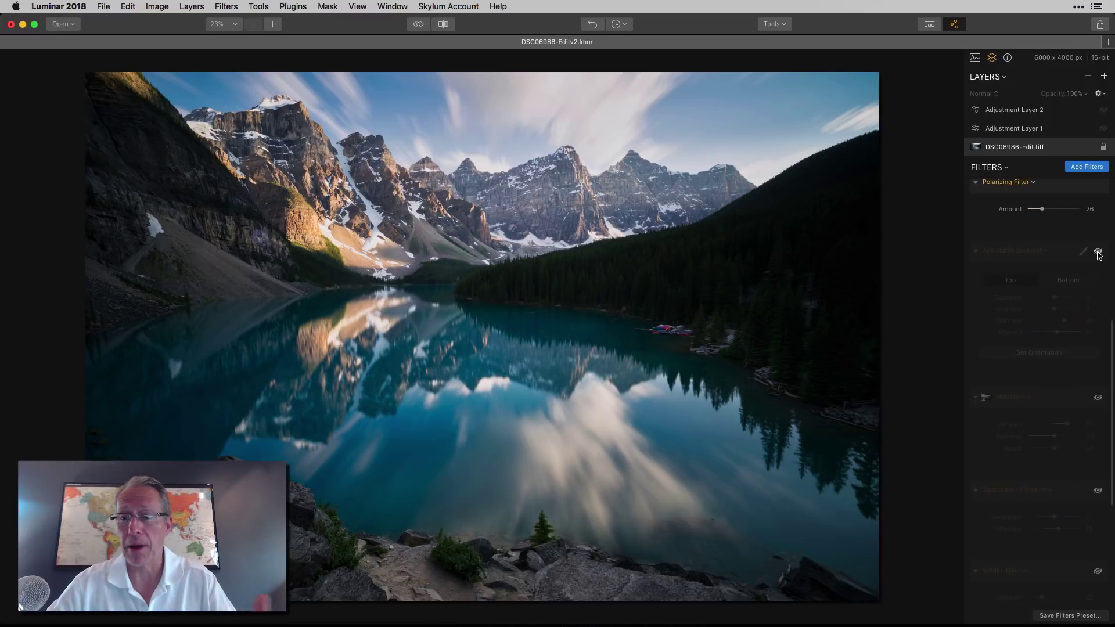
click(418, 26)
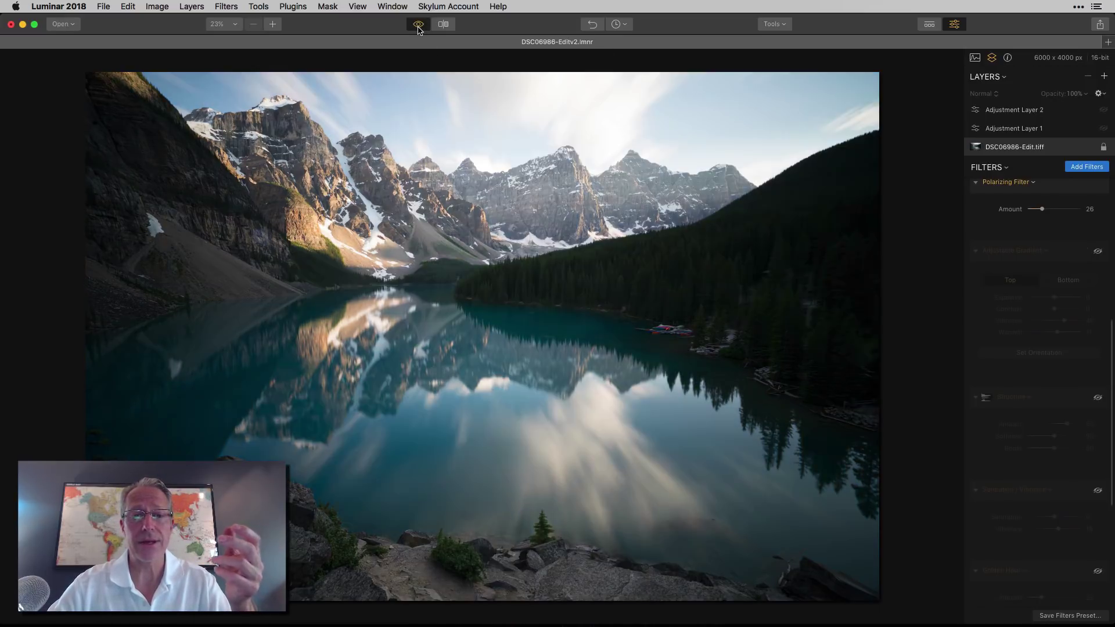
click(418, 26)
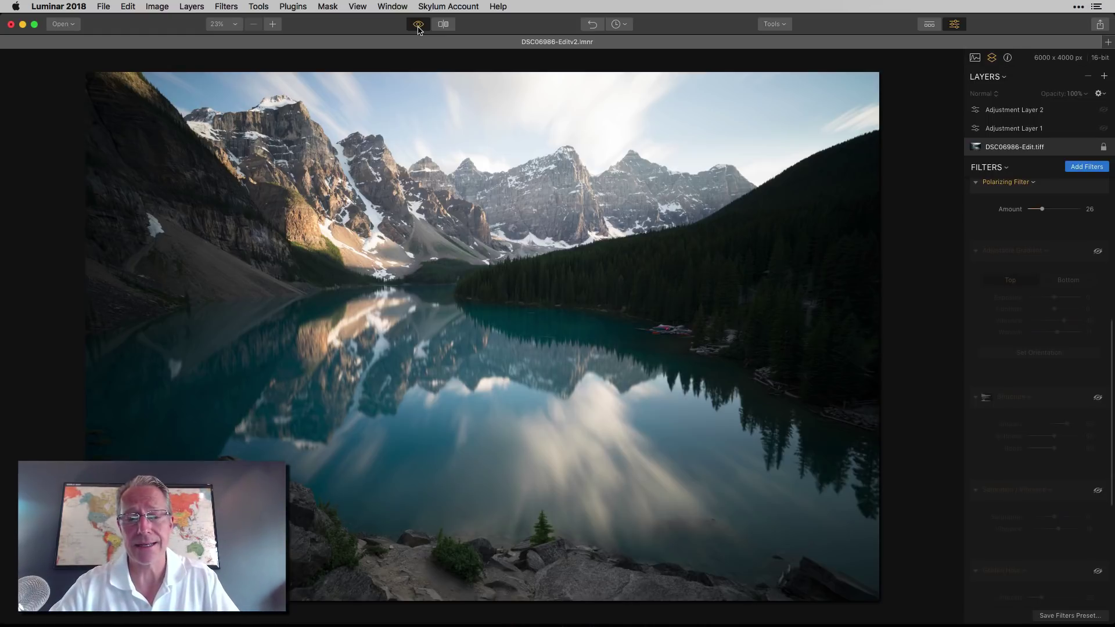
click(418, 26)
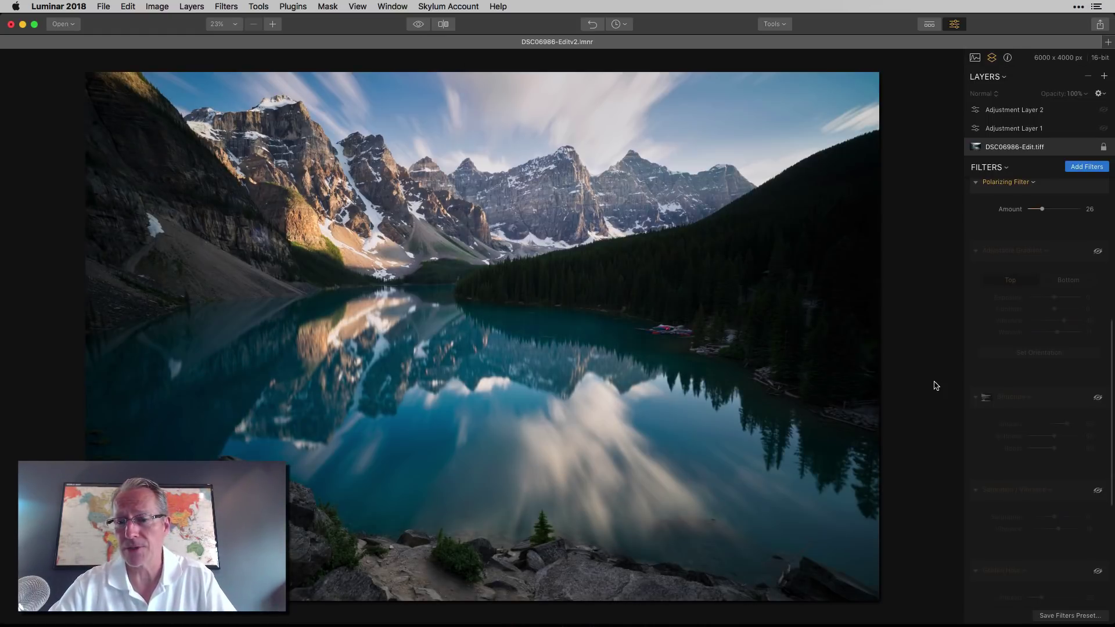
scroll(1042, 349, up, 3)
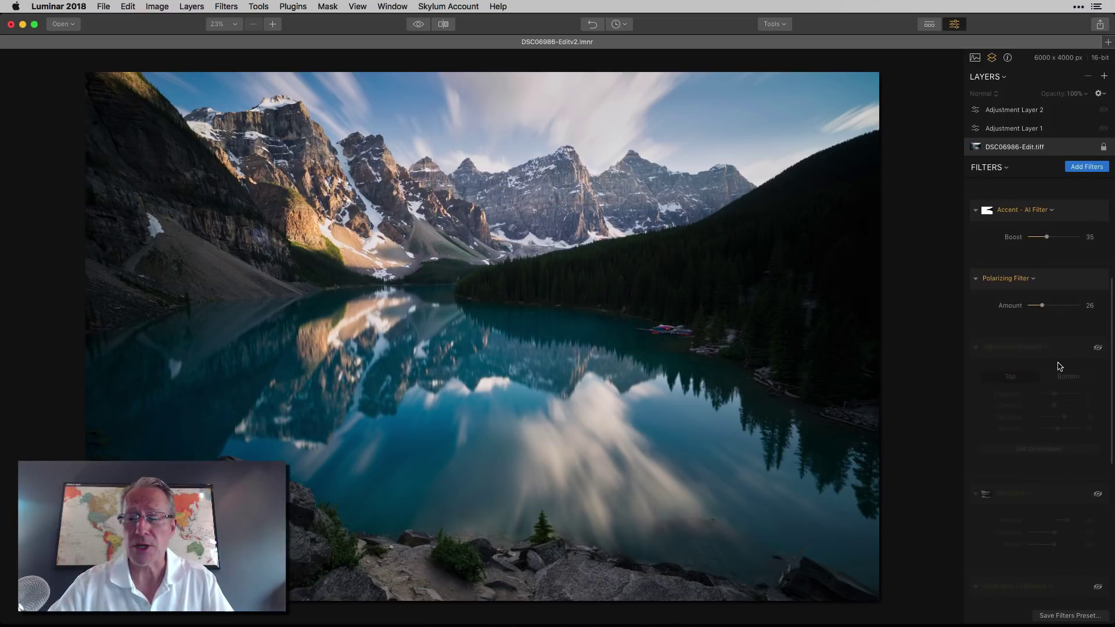
scroll(1058, 366, down, 1)
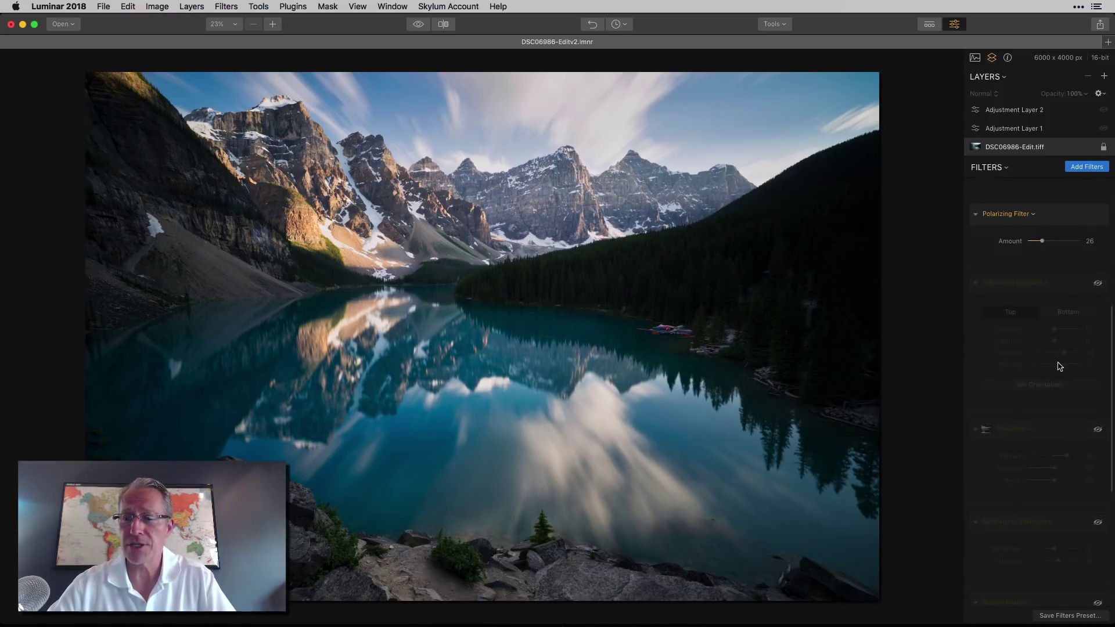
Step: Turn the Adjustable Gradient back on and reset its bottom-half Exposure to 0
click(1096, 285)
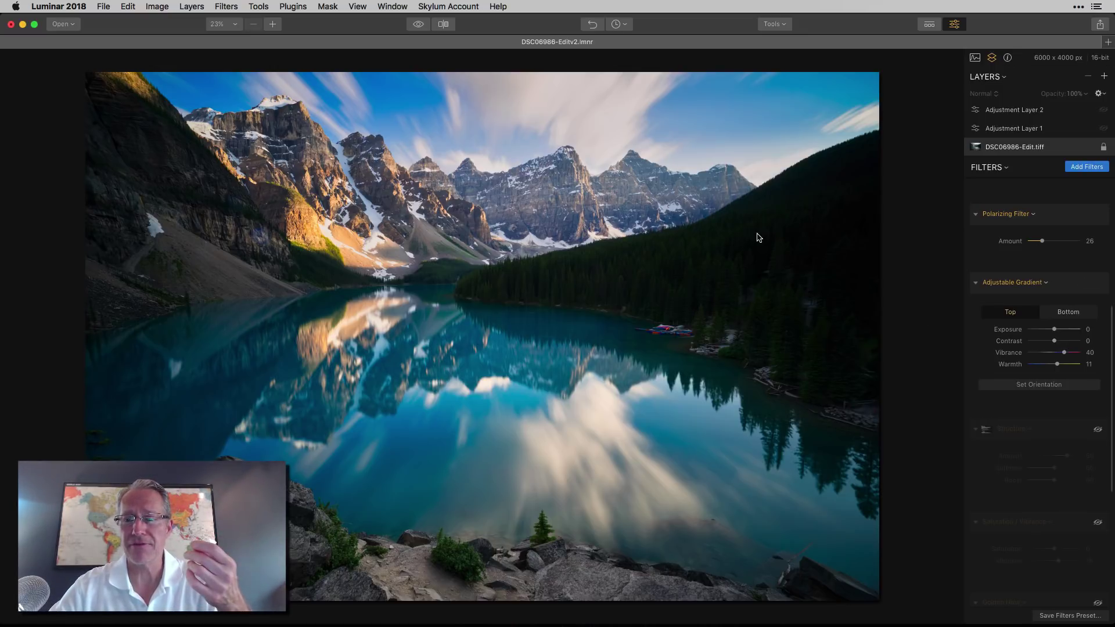
click(1064, 314)
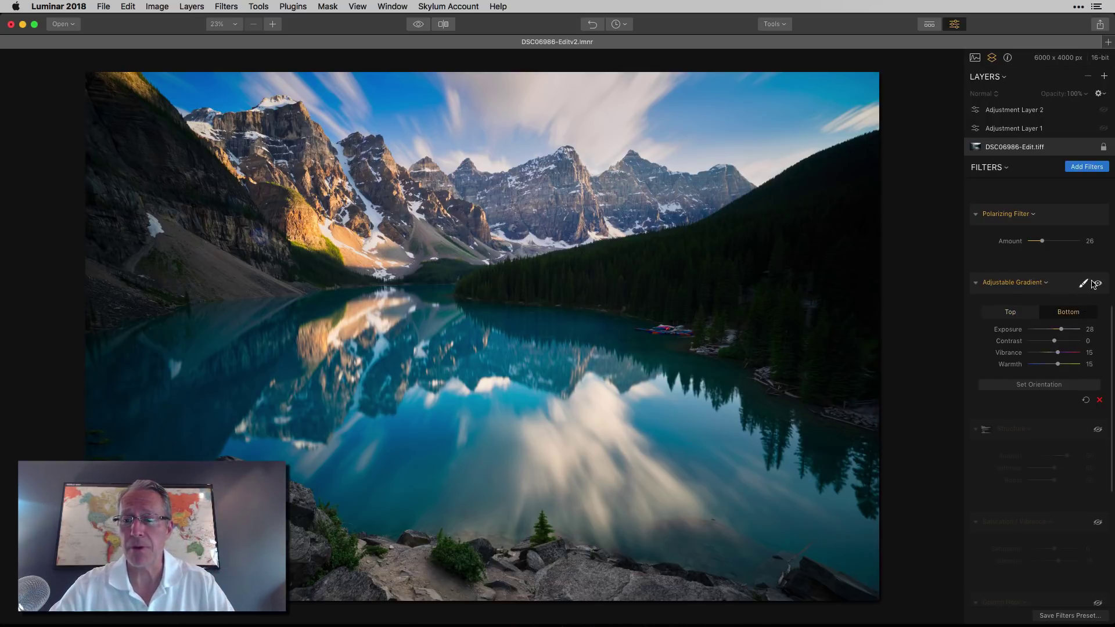
double_click(1010, 334)
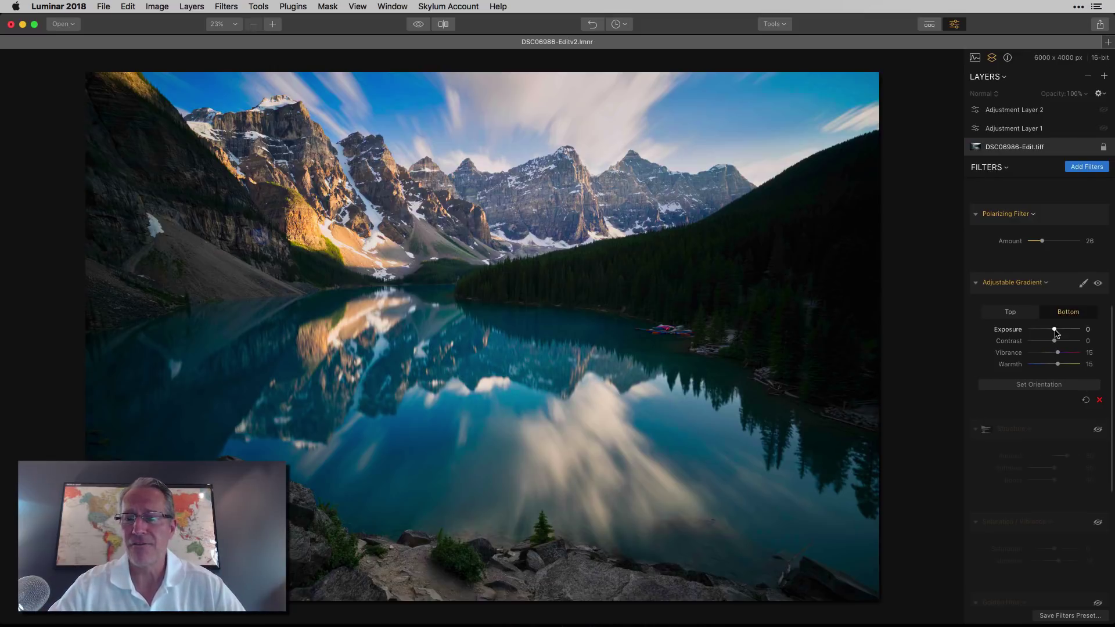
Step: Raise the gradient's bottom Exposure to 27, checking the Top settings before returning to Bottom
drag(1054, 331, 1063, 333)
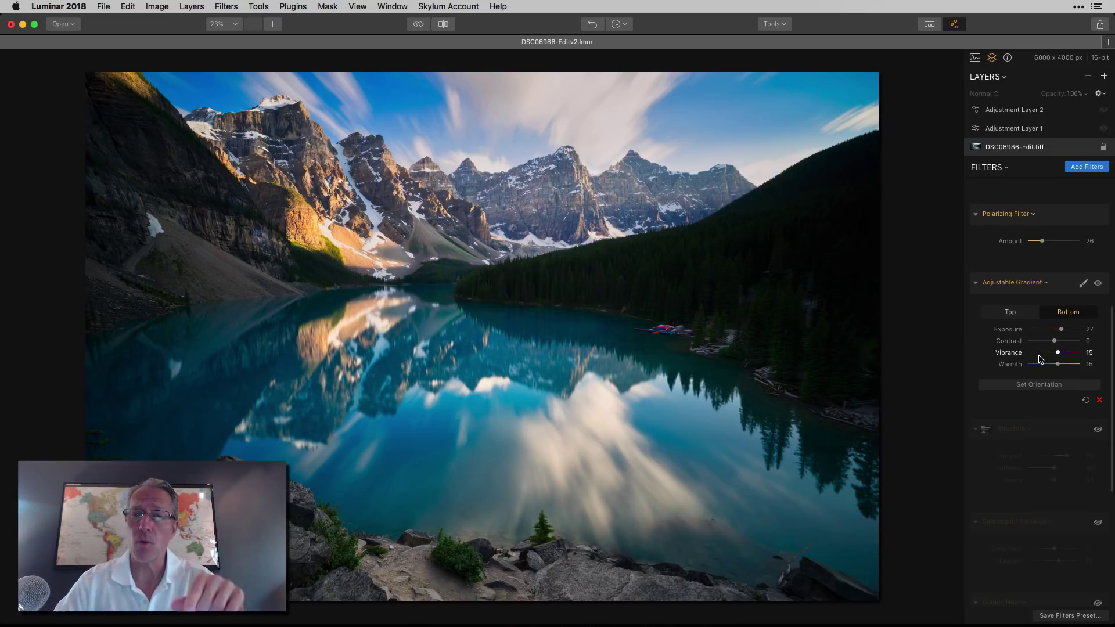
click(1017, 312)
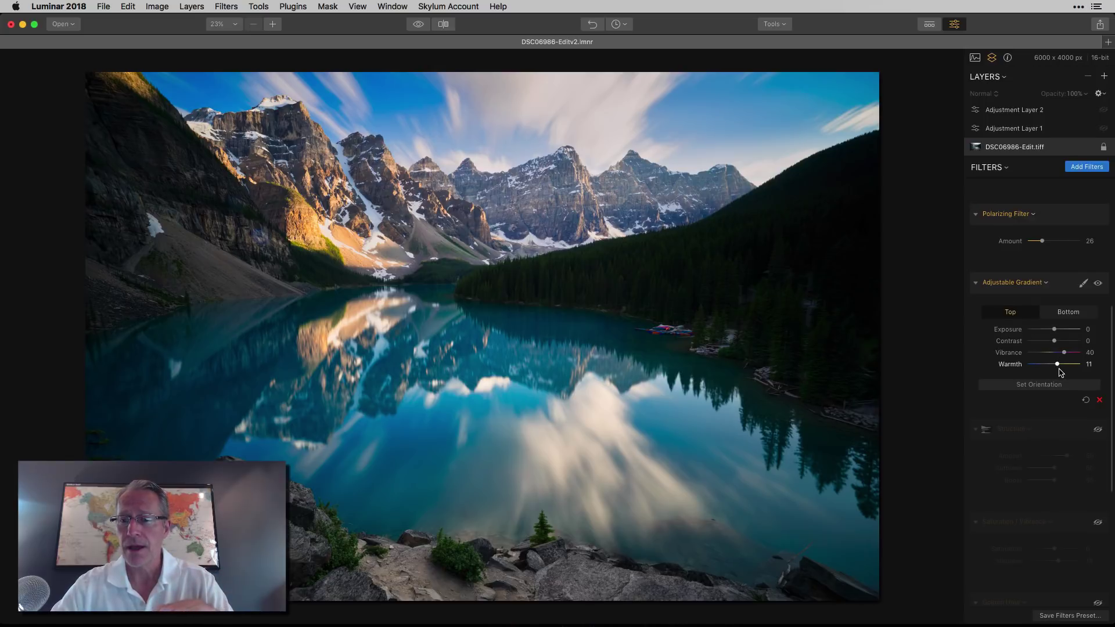
click(1064, 315)
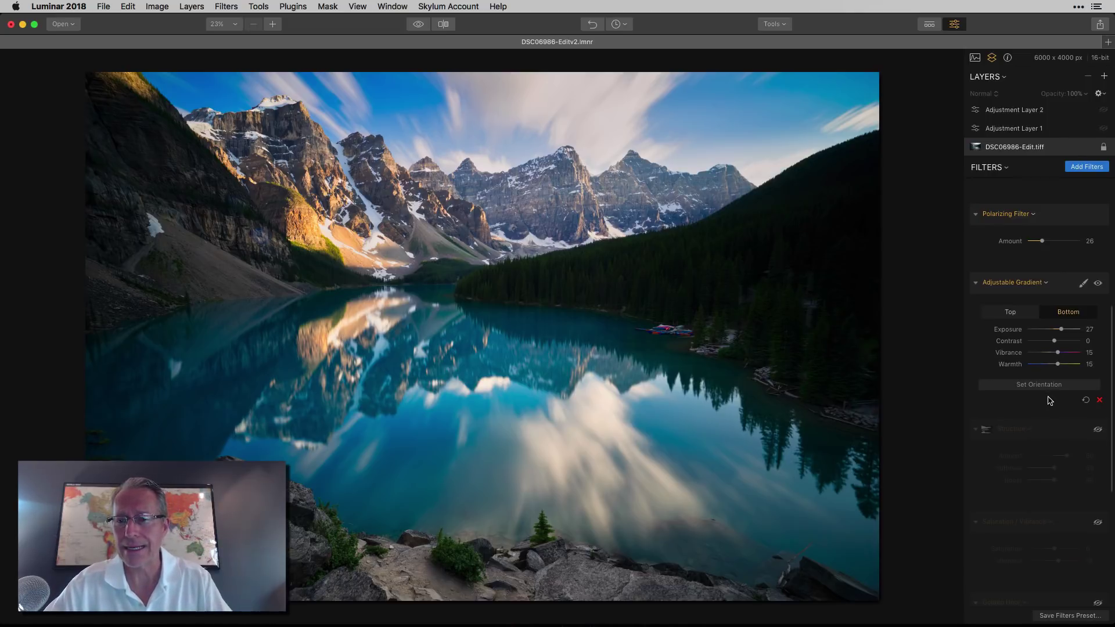
scroll(1047, 398, down, 3)
scroll(1051, 402, down, 2)
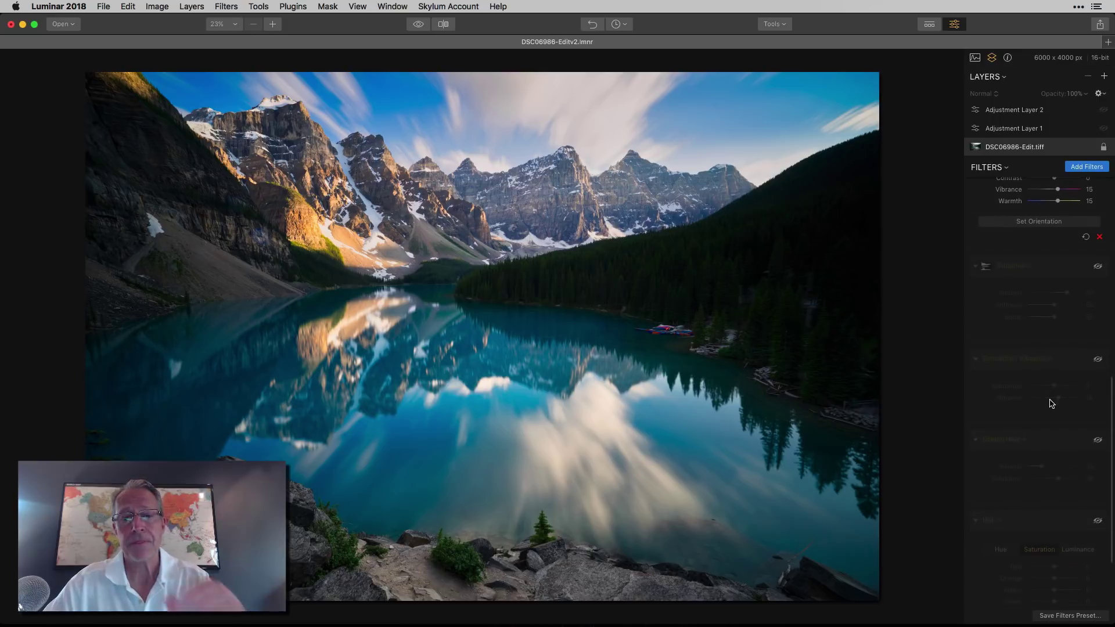
Step: Enable the Structure filter and start its brush mask, with Amount, Softness and Boost at 50
click(1097, 266)
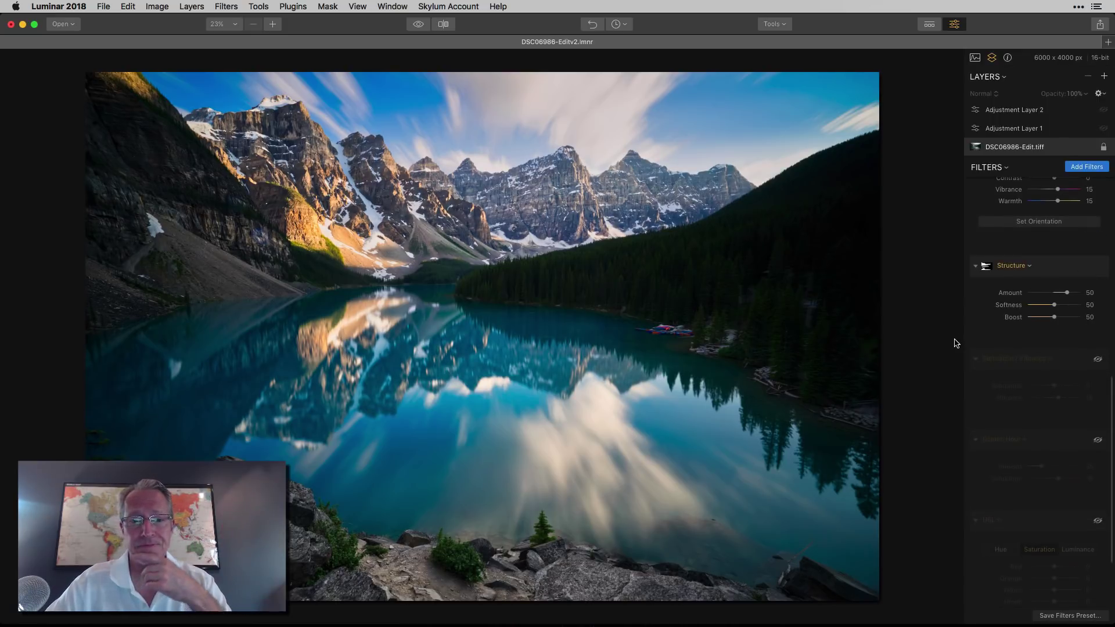
click(1083, 266)
click(1052, 283)
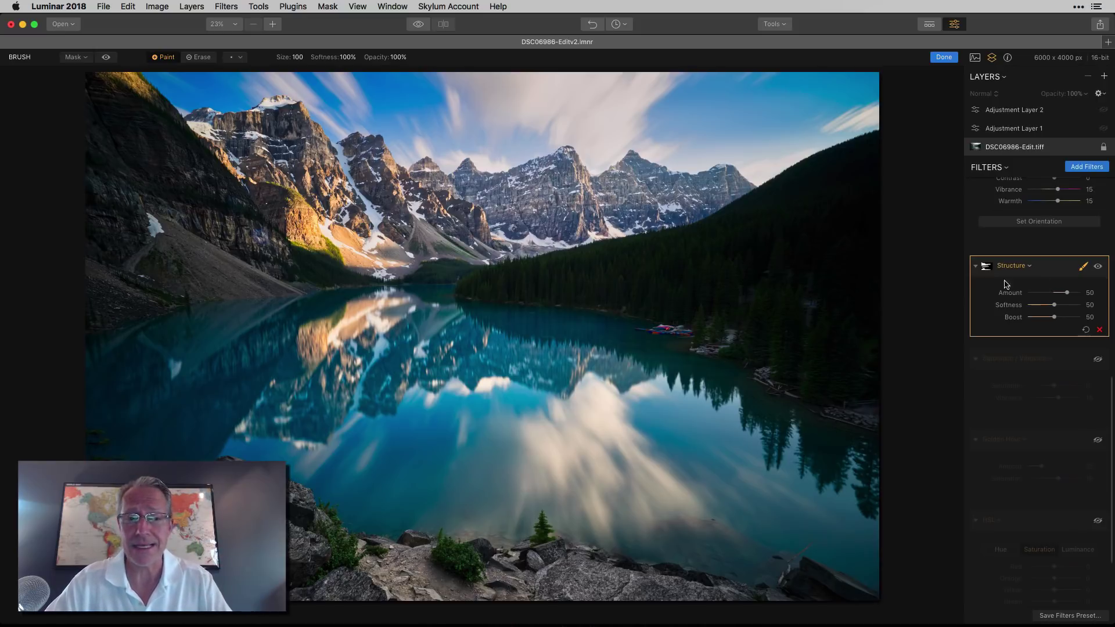
Step: Mask Structure to mountains, left reflection and rocks, erasing the lake's centre with a size-40 brush
click(107, 59)
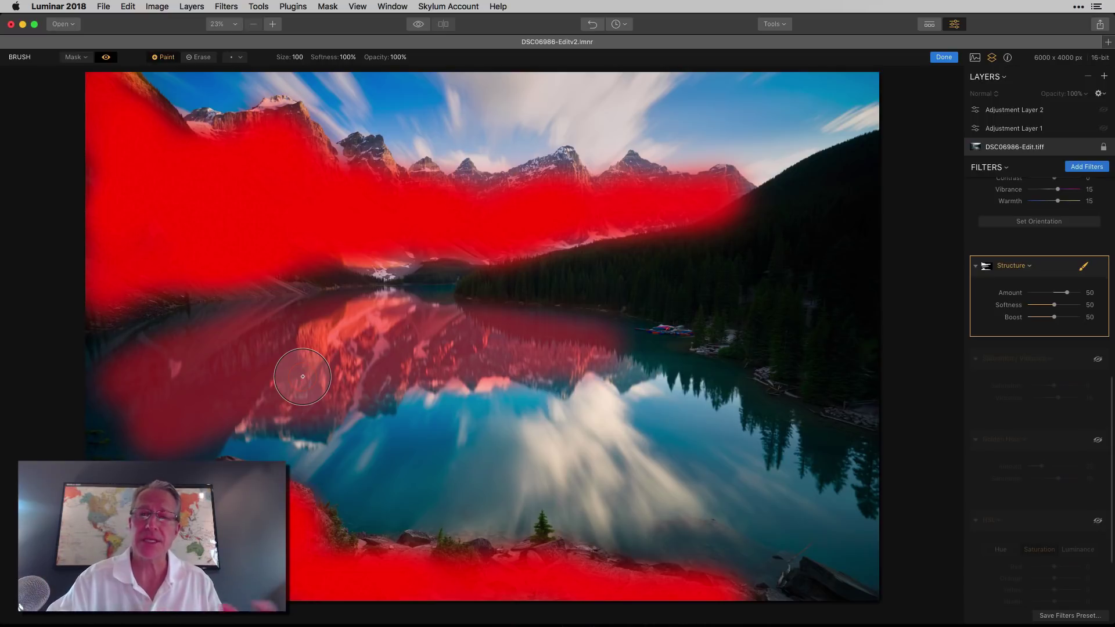
click(199, 57)
key(bracketleft)
key(bracketleft)
key(bracketleft)
key(bracketleft)
key(bracketleft)
key(bracketleft)
key(bracketleft)
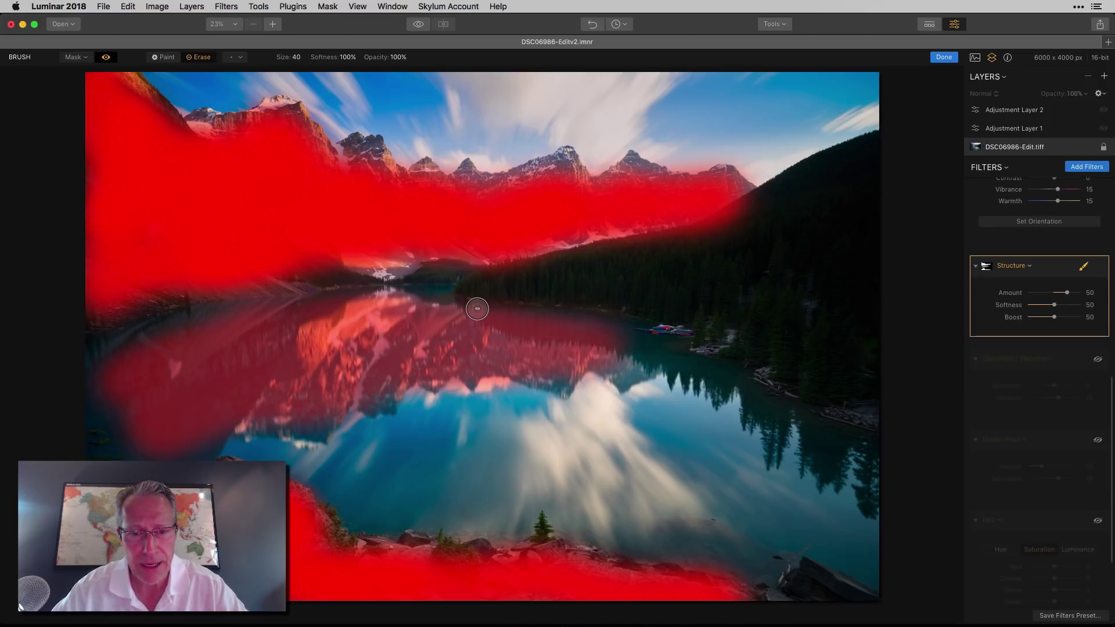
mouse_move(512, 317)
mouse_down()
mouse_move(495, 312)
mouse_move(617, 326)
mouse_move(571, 332)
mouse_move(614, 335)
mouse_move(514, 322)
mouse_up()
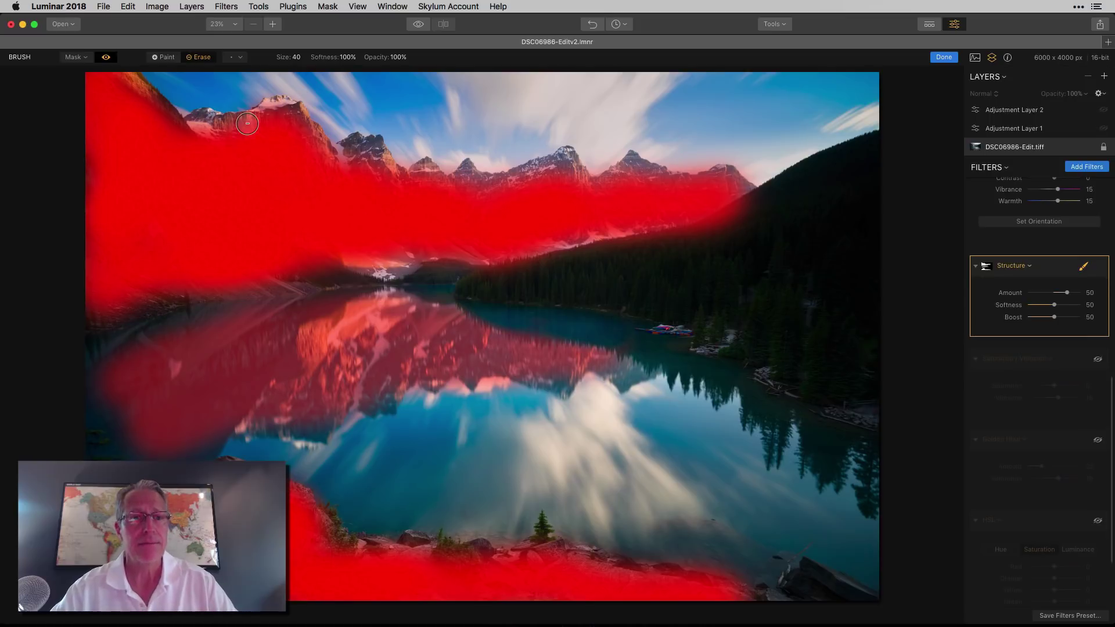
click(107, 57)
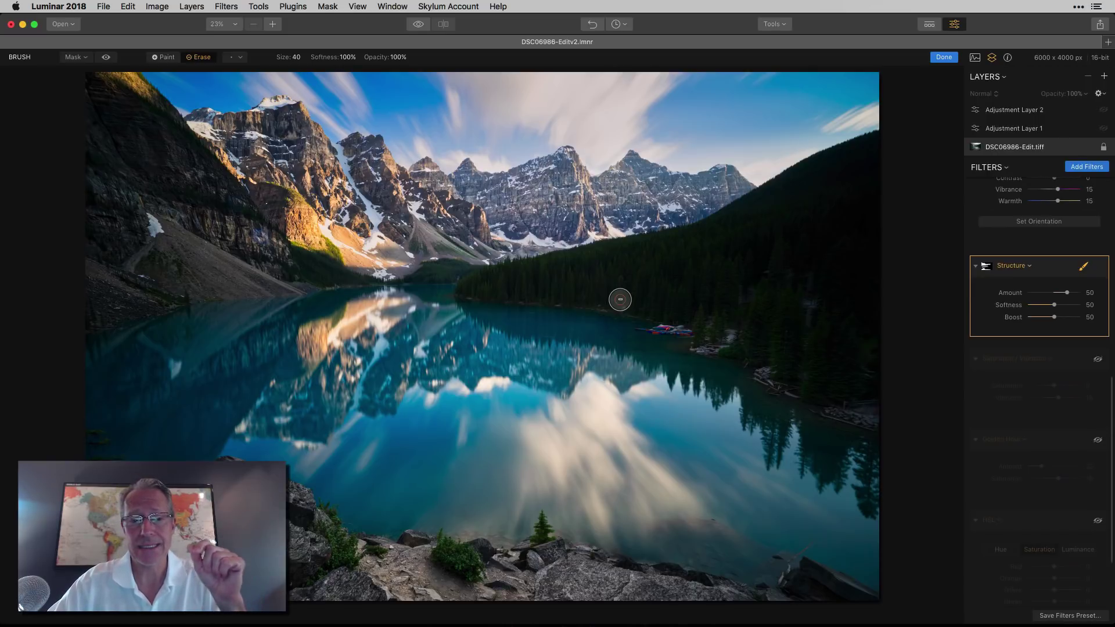
Step: Finish the Structure mask, then enable Saturation/Vibrance at Vibrance 18, toggling it to compare
click(941, 64)
scroll(1048, 383, down, 4)
click(1098, 262)
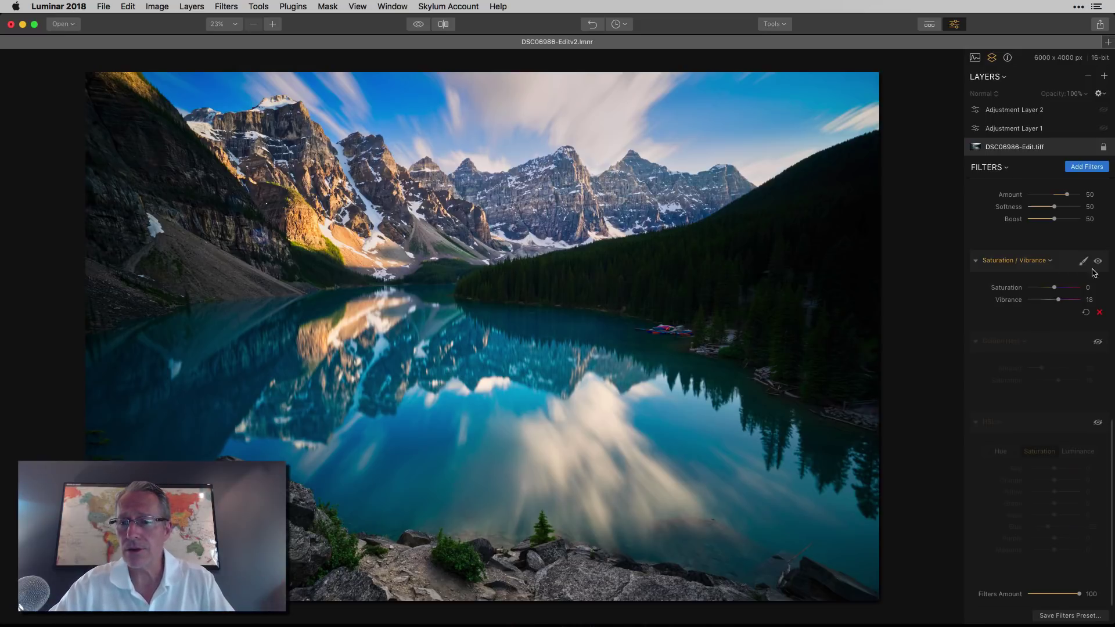
click(1098, 262)
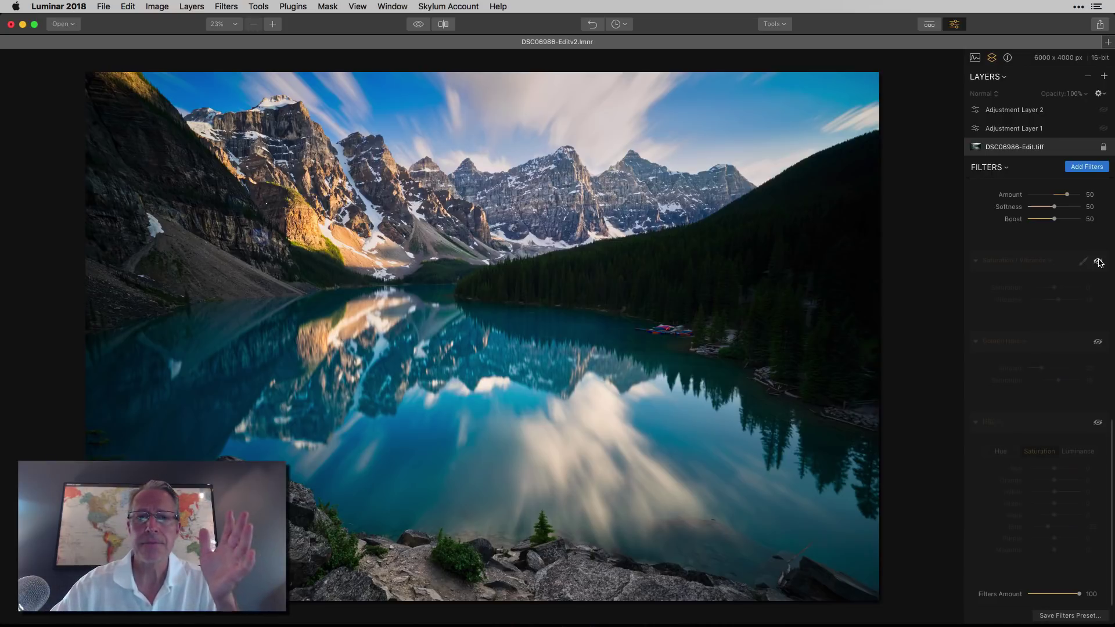
click(1097, 262)
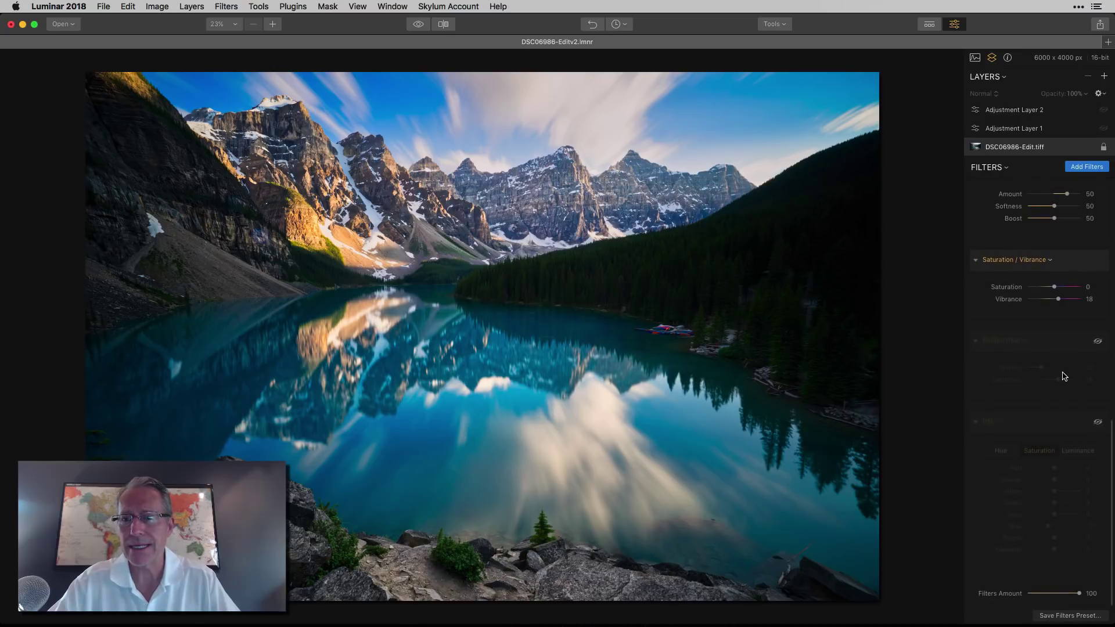
Step: Switch on Golden Hour at Amount 25 and Saturation 16, comparing it off and on once
click(1097, 342)
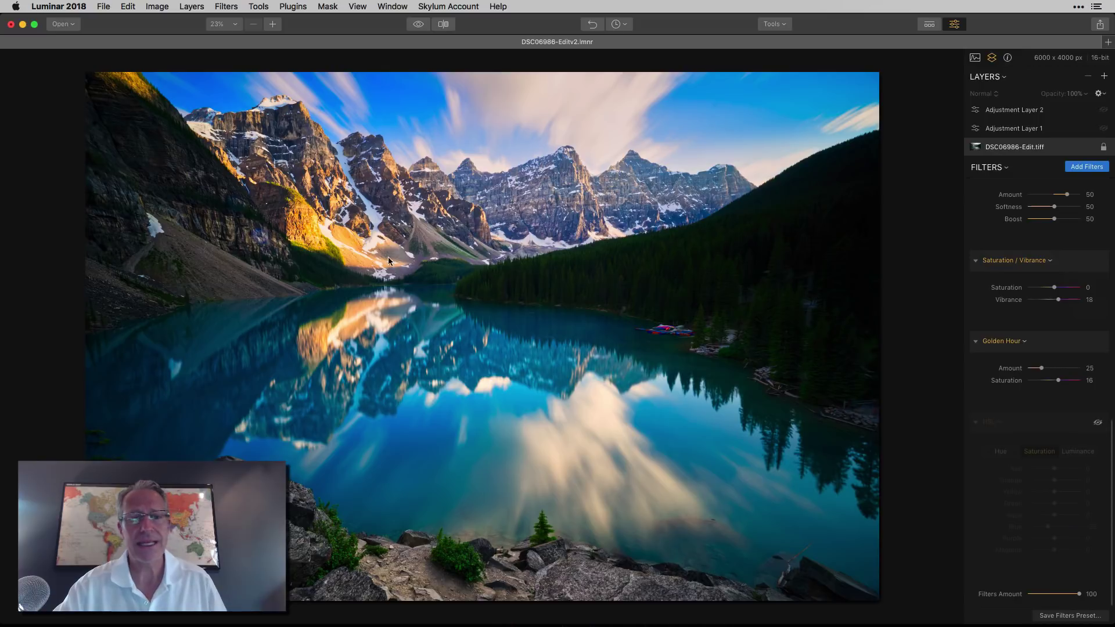
click(1098, 343)
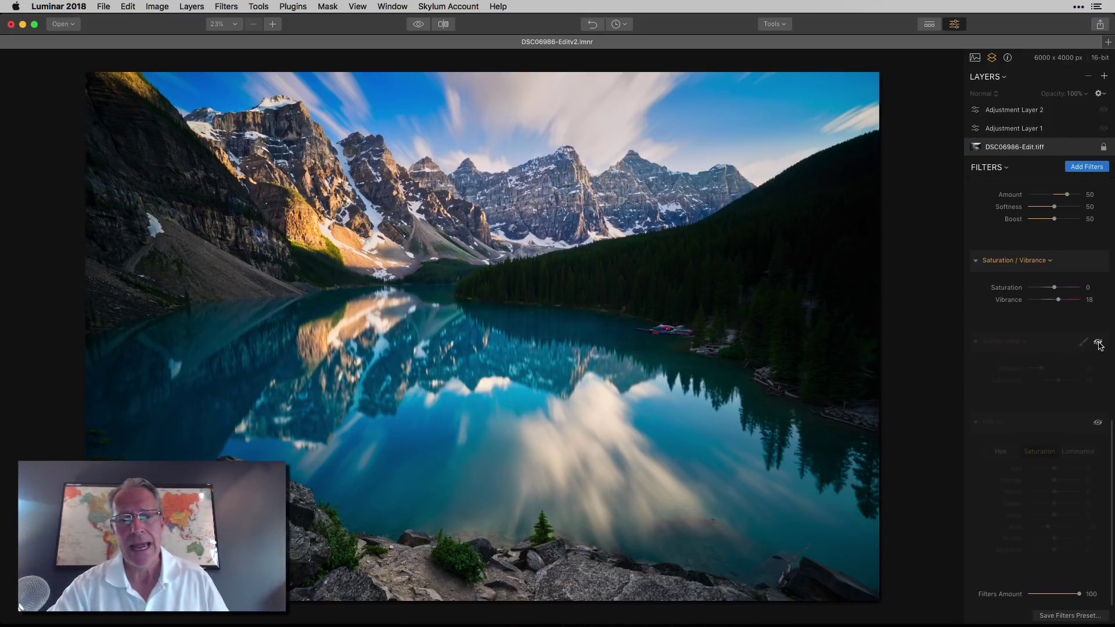
click(1098, 343)
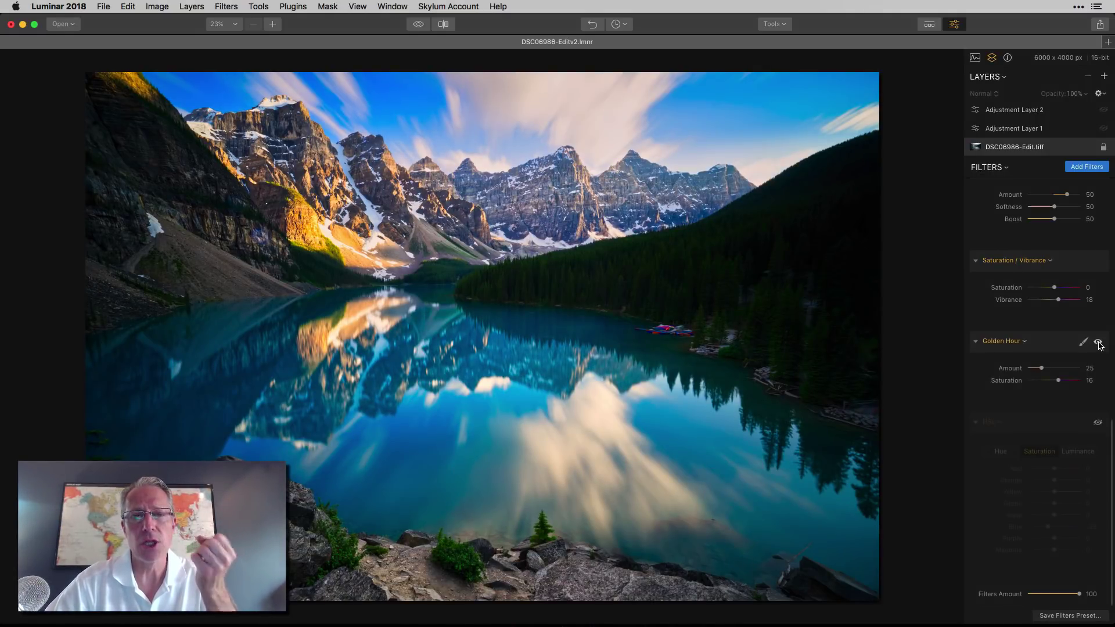
Step: Enable HSL with Blue saturation at -25, then check that all Luminance values stay at 0
click(1097, 424)
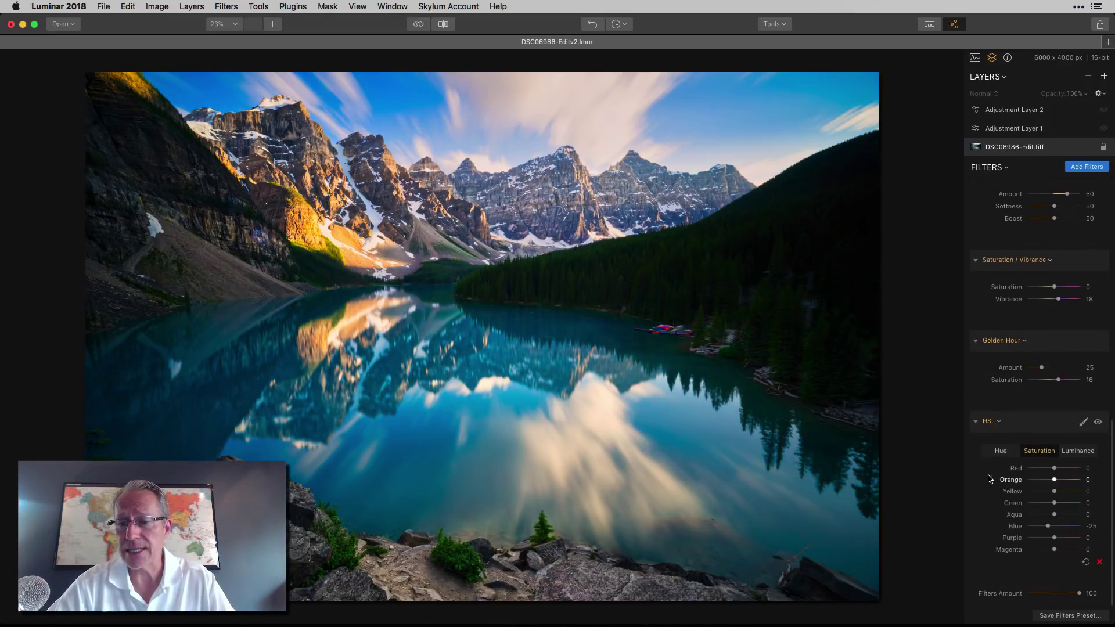
click(1000, 451)
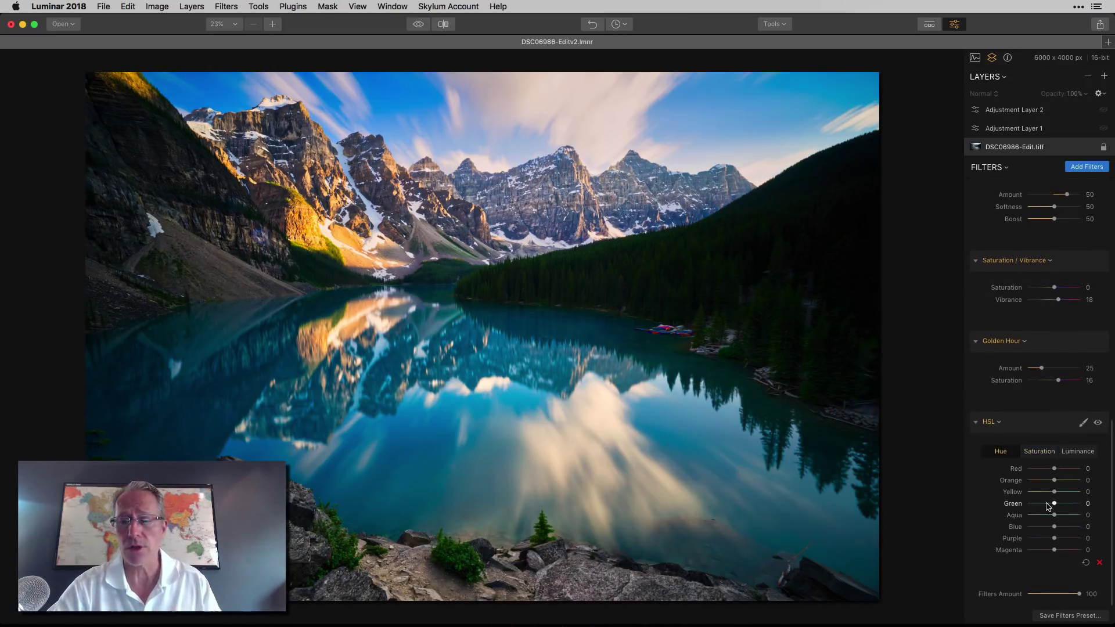
click(1039, 451)
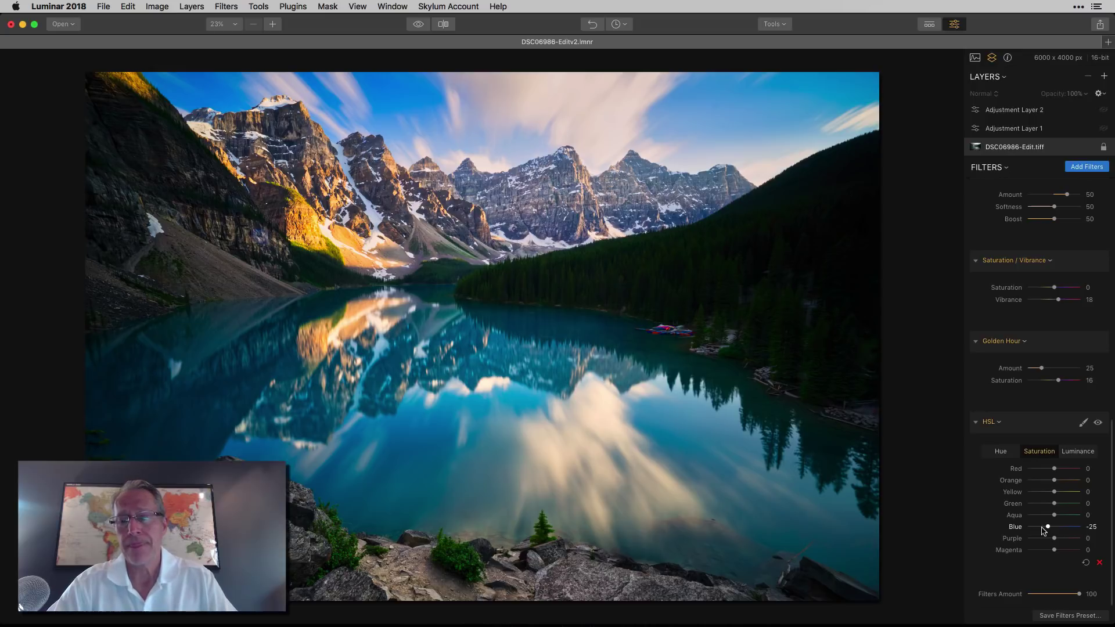
click(1077, 452)
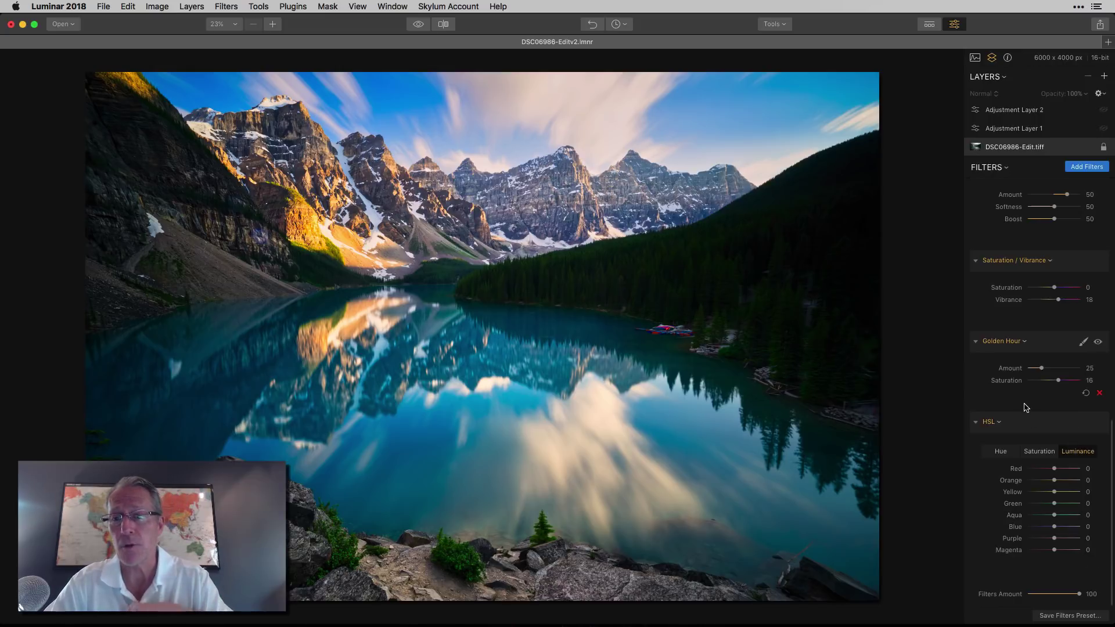
click(418, 25)
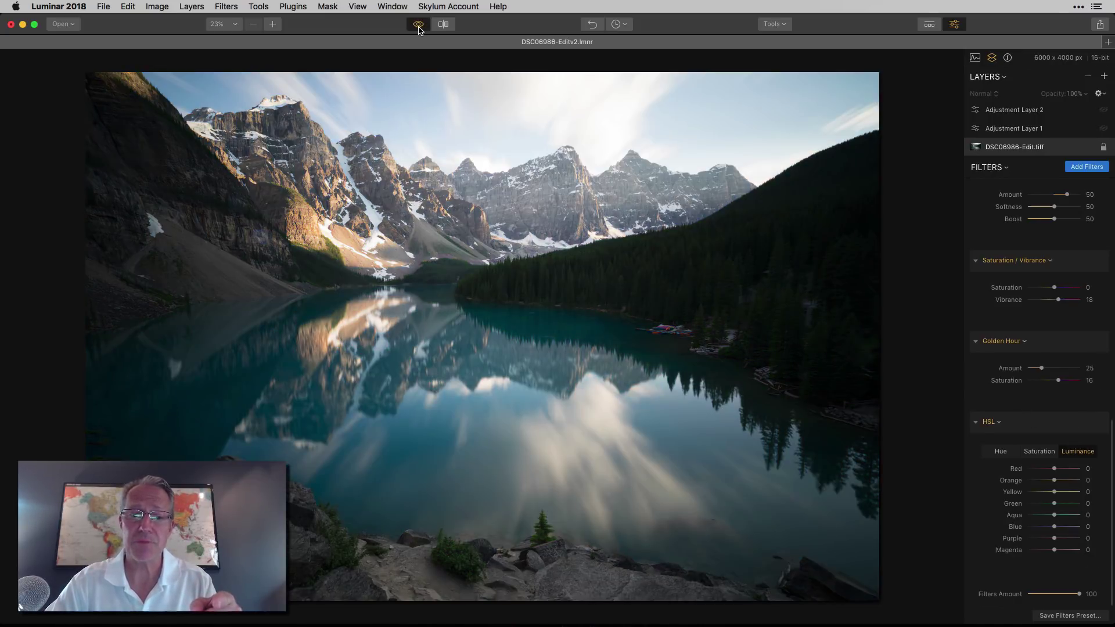
click(419, 26)
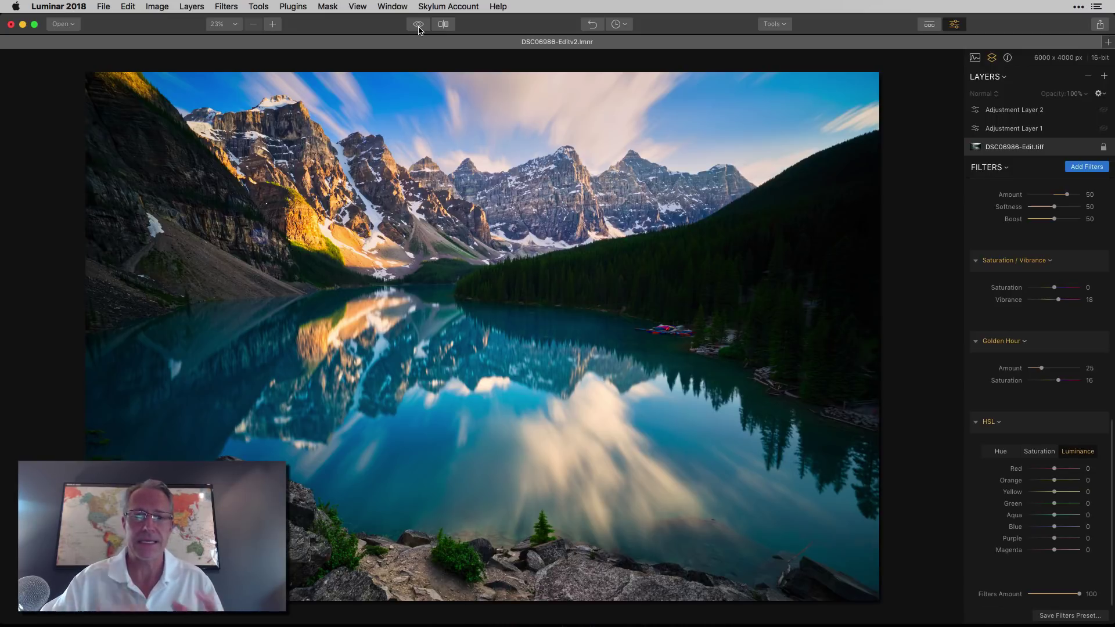
Step: Select Adjustment Layer 1, dismissing the add-layer menu without adding a layer
click(1033, 129)
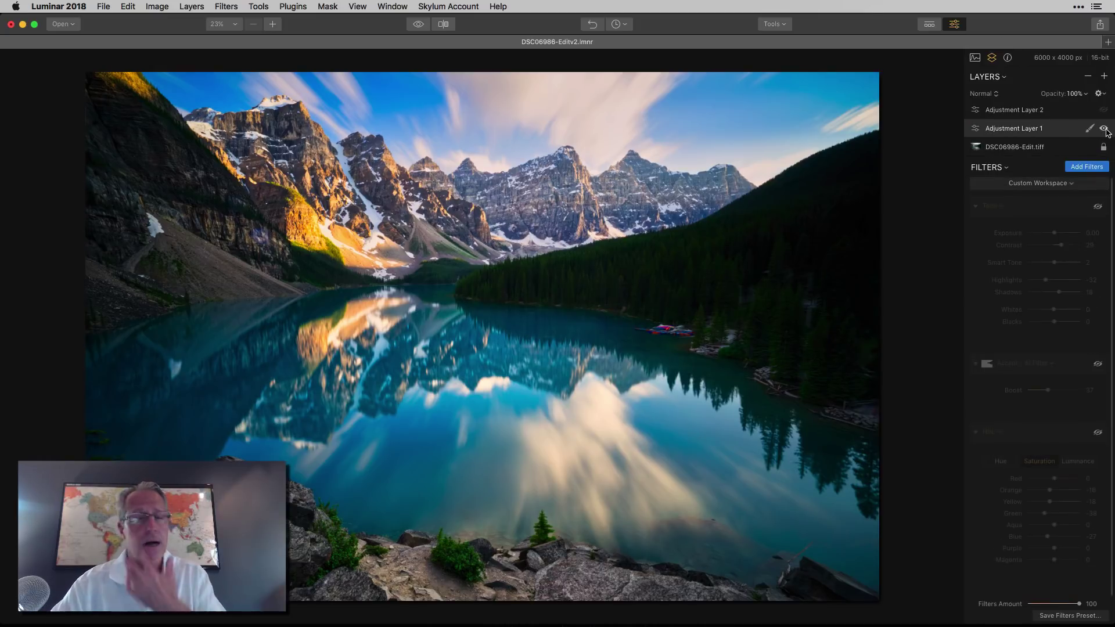
click(1104, 77)
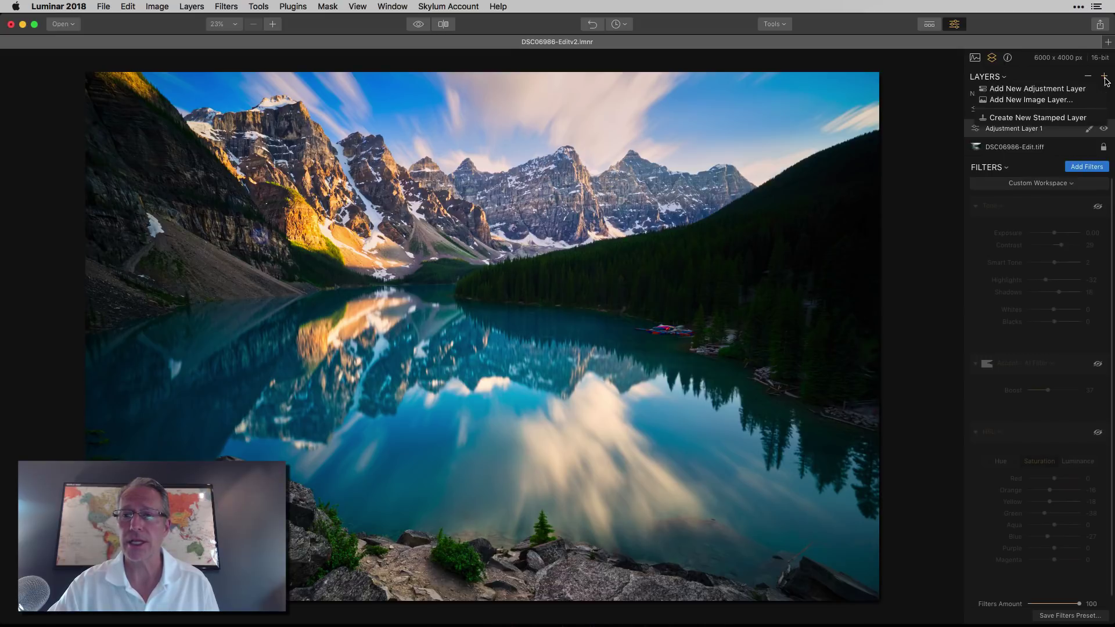
click(1059, 88)
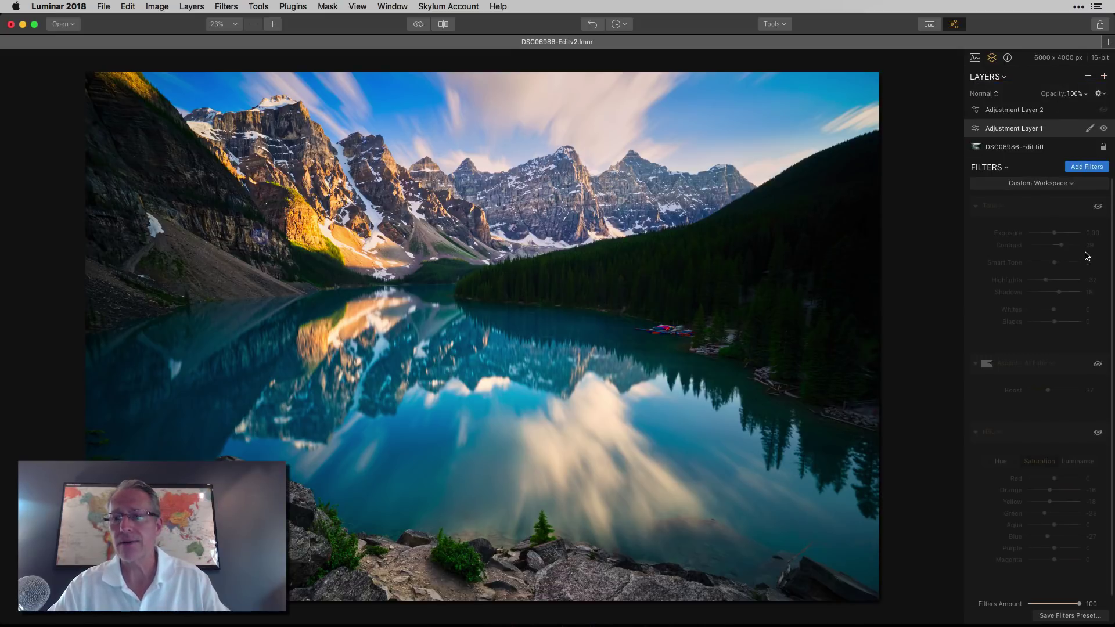
Step: Re-enable its Tone filter (Contrast 29, Highlights -32, Shadows 18), comparing it off and on
click(1097, 208)
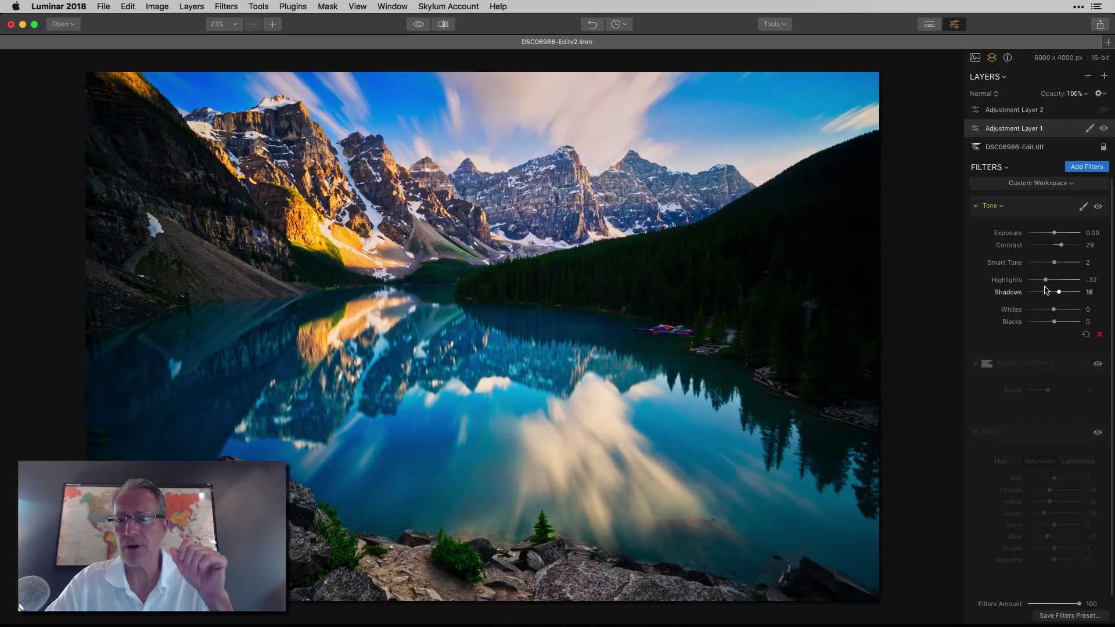
click(1097, 208)
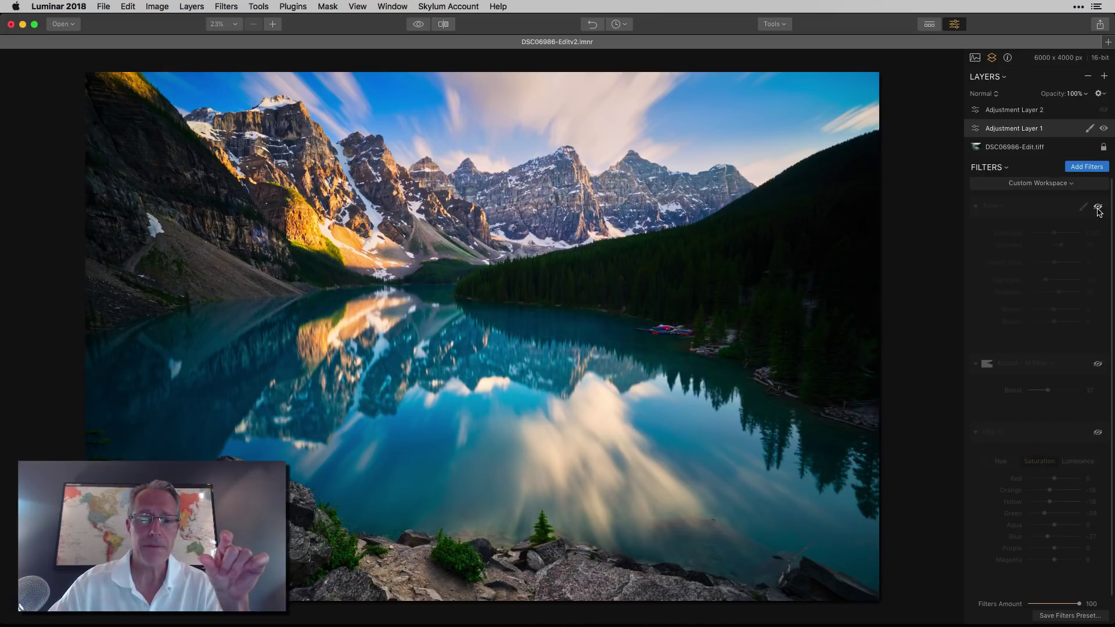
click(1097, 208)
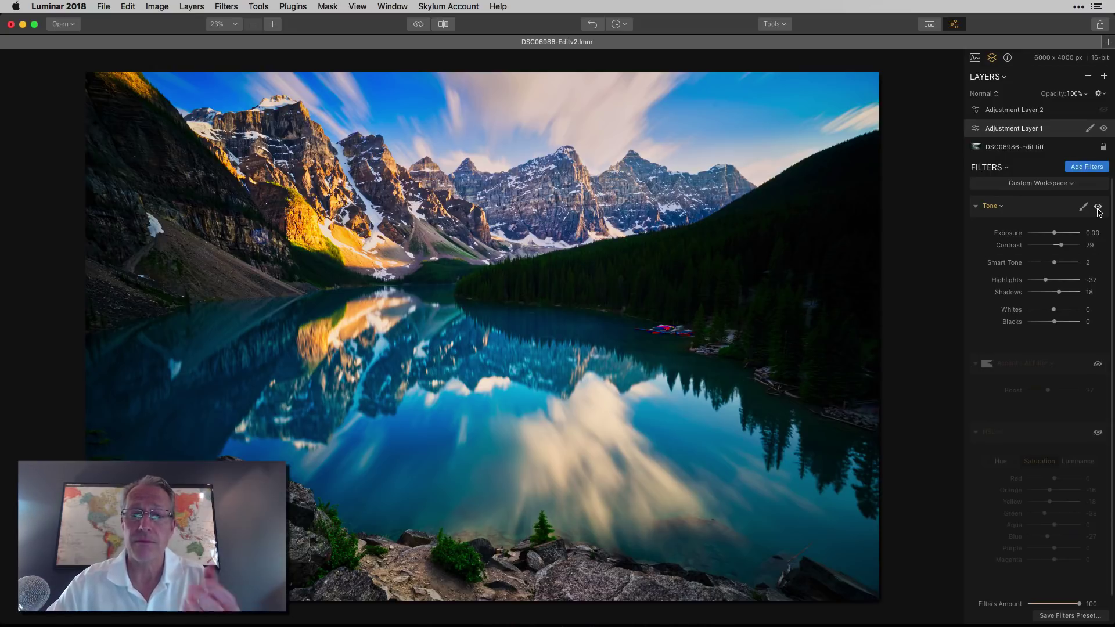
scroll(1051, 394, down, 1)
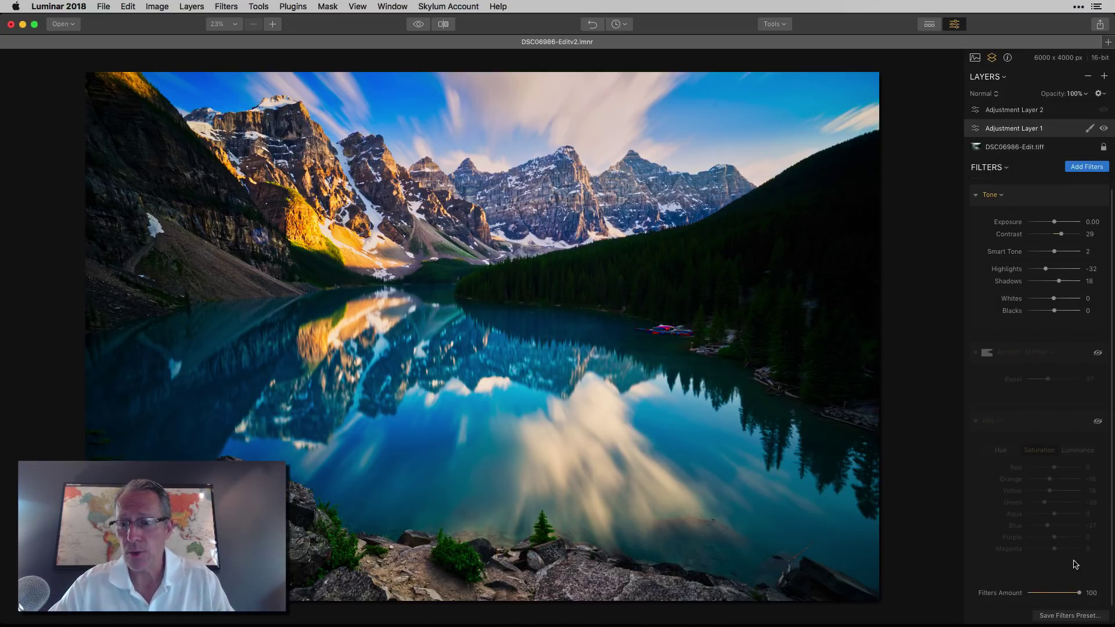
Step: Re-enable the Accent - AI Filter at Boost 37, comparing it off and on
click(1098, 354)
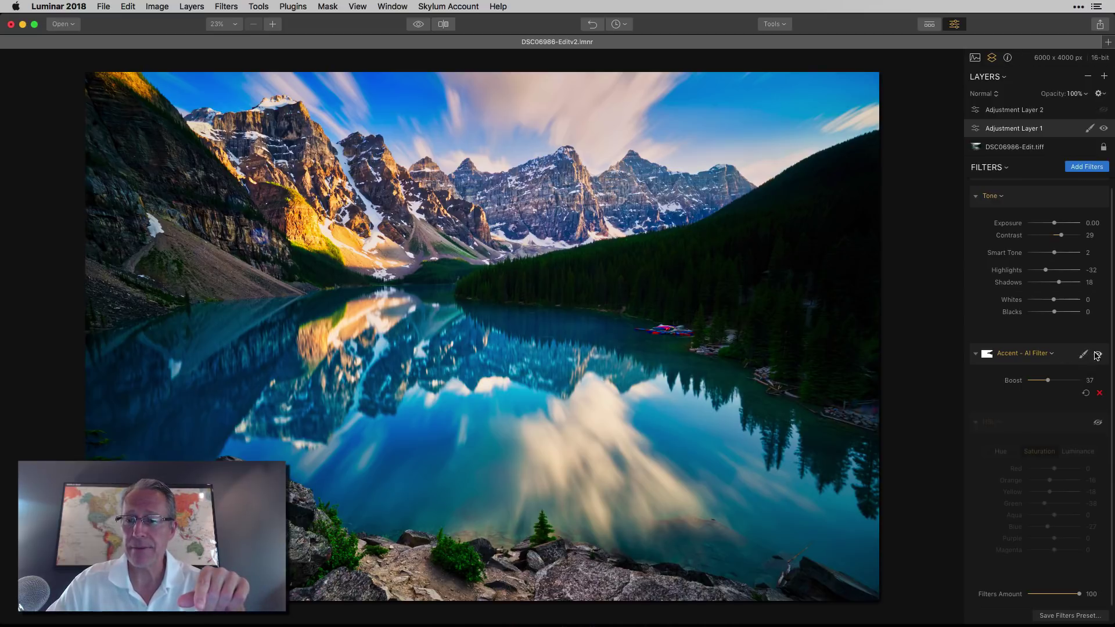
click(1097, 355)
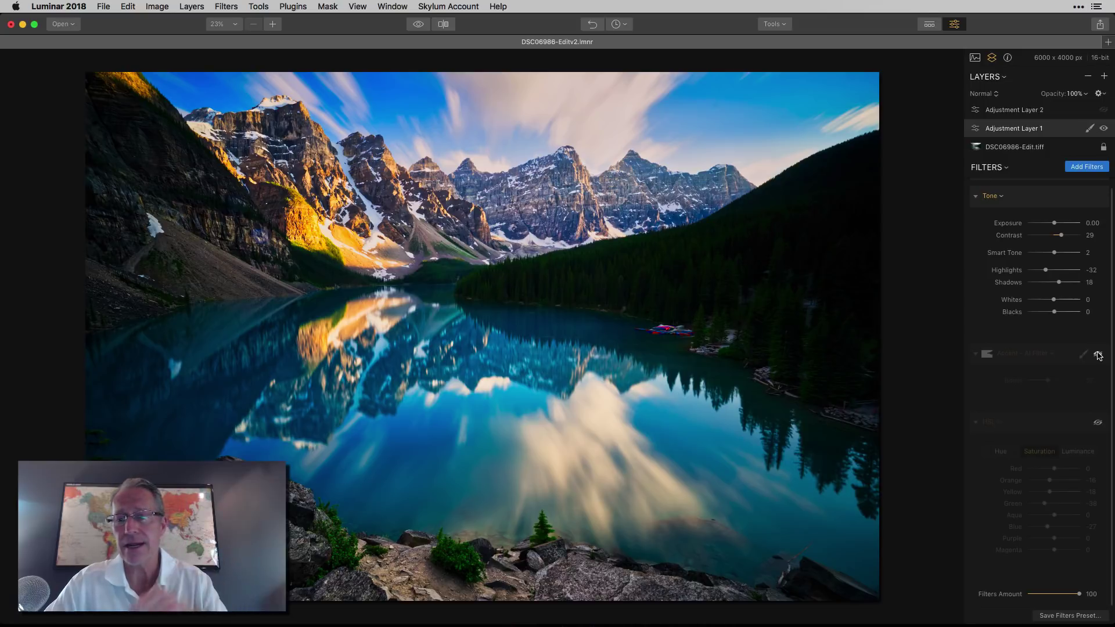
click(1098, 355)
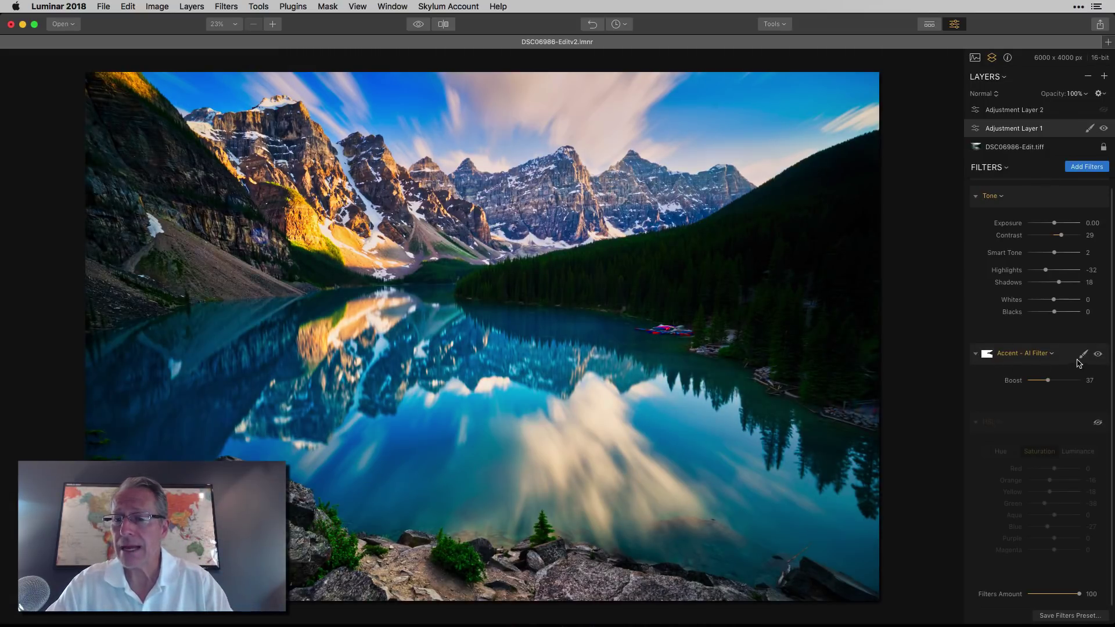
Step: Brush-mask the Accent filter off the right-side forest using a size-76 brush with red overlay
click(1082, 355)
click(1031, 367)
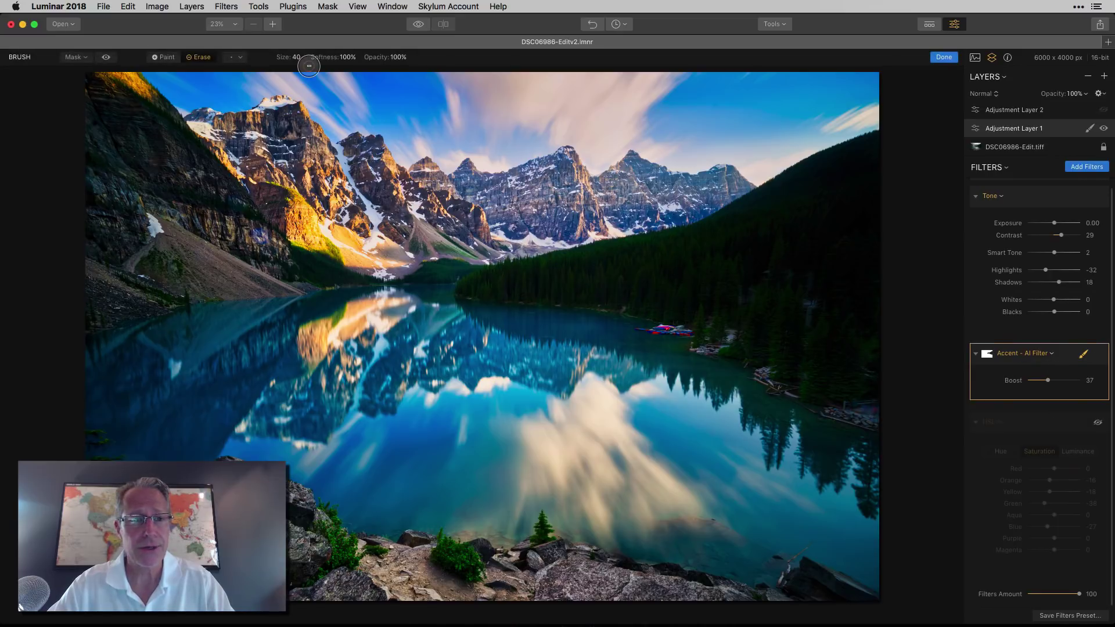
click(107, 58)
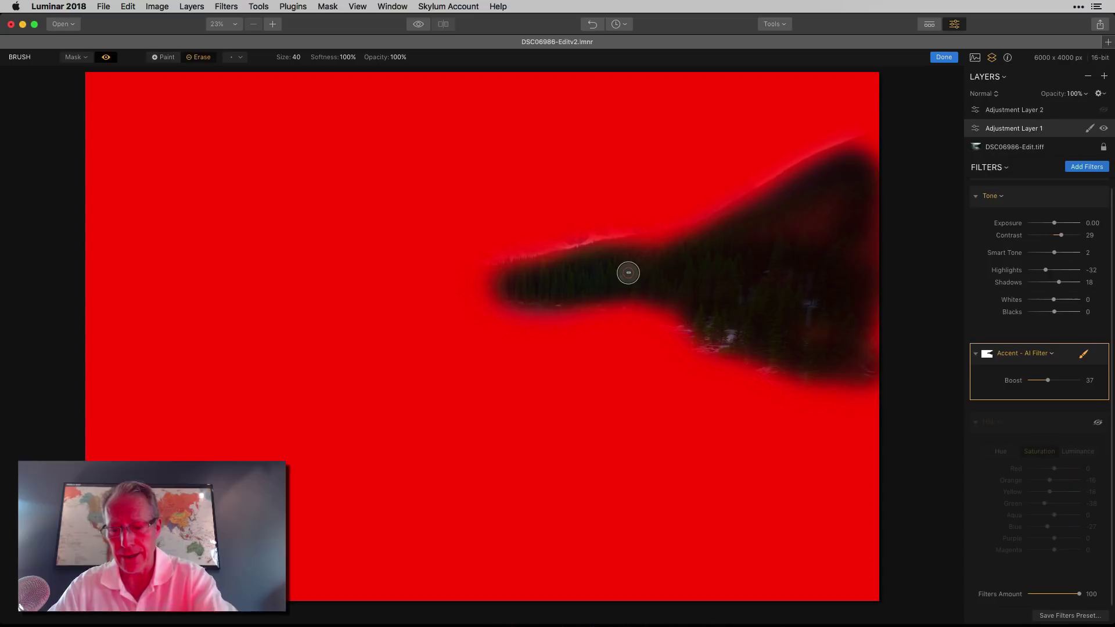
key(bracketright)
key(bracketright)
key(bracketright)
key(bracketright)
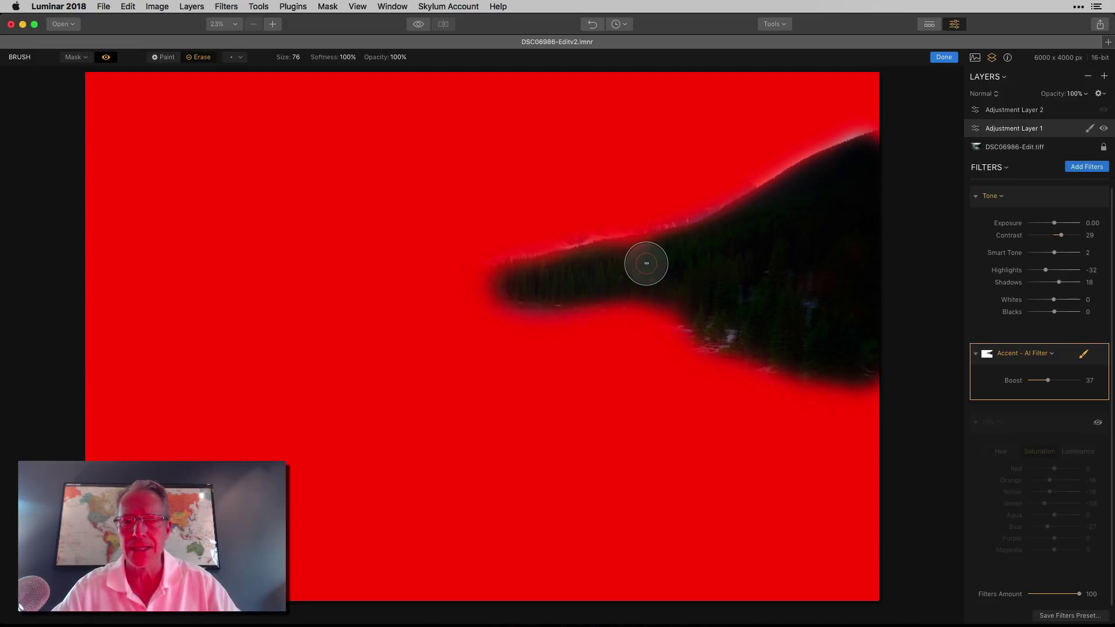
click(105, 58)
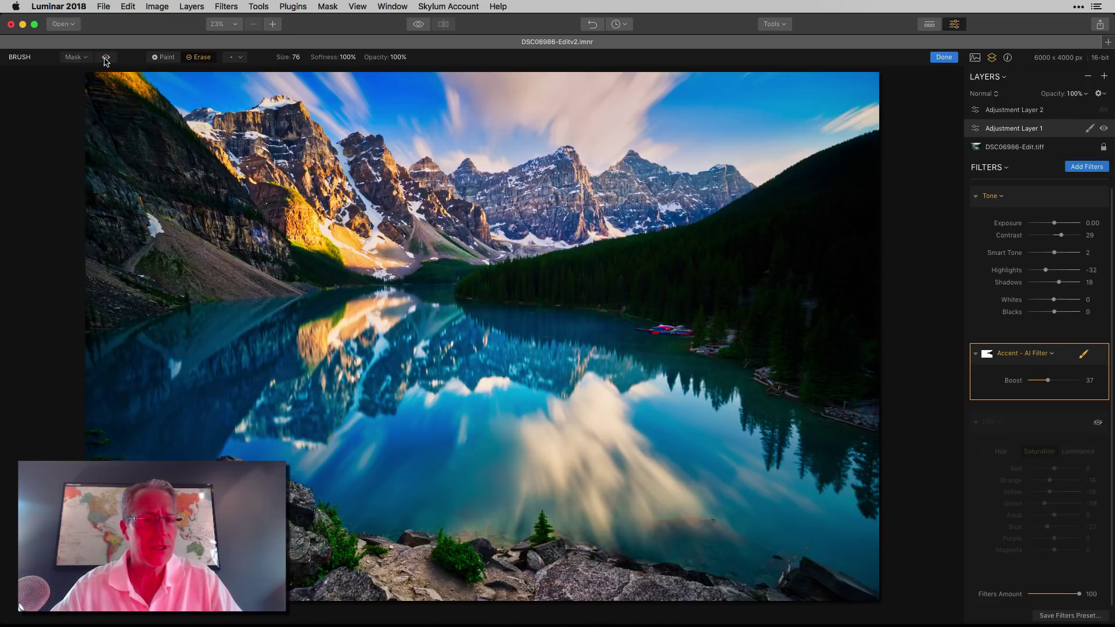
click(943, 57)
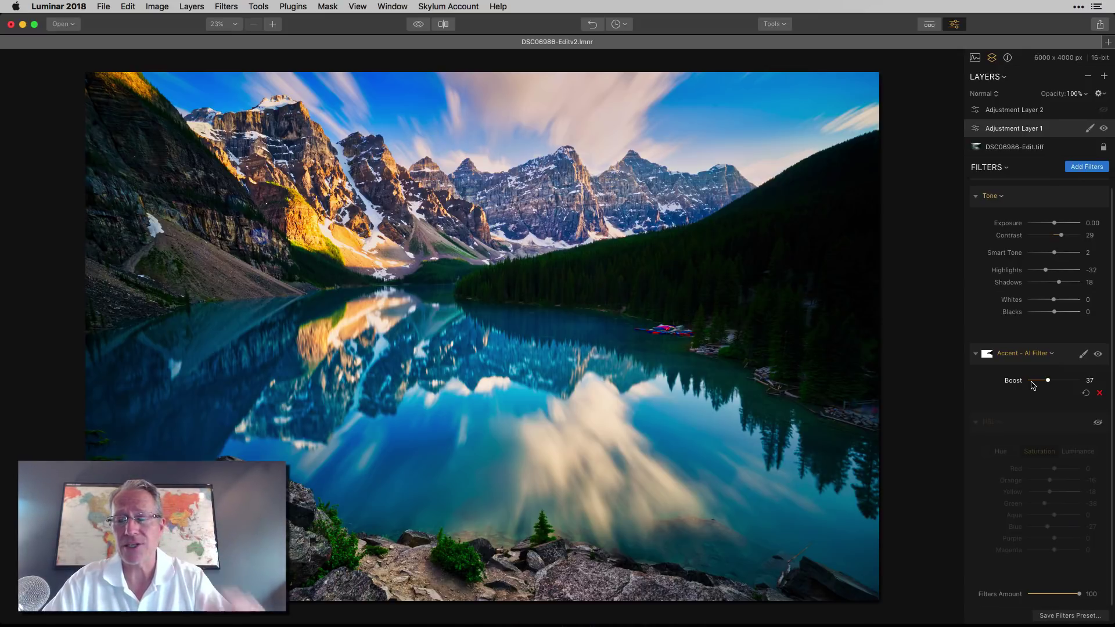
Step: Re-enable the HSL filter on Adjustment Layer 1, comparing it off and on
click(1097, 422)
click(1000, 452)
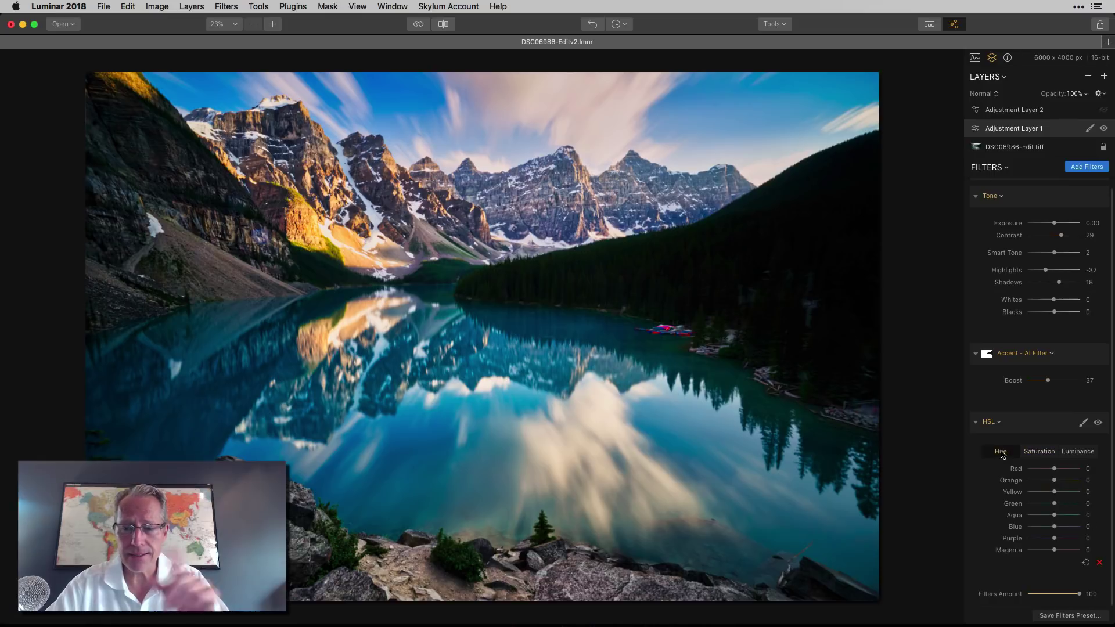
click(1039, 452)
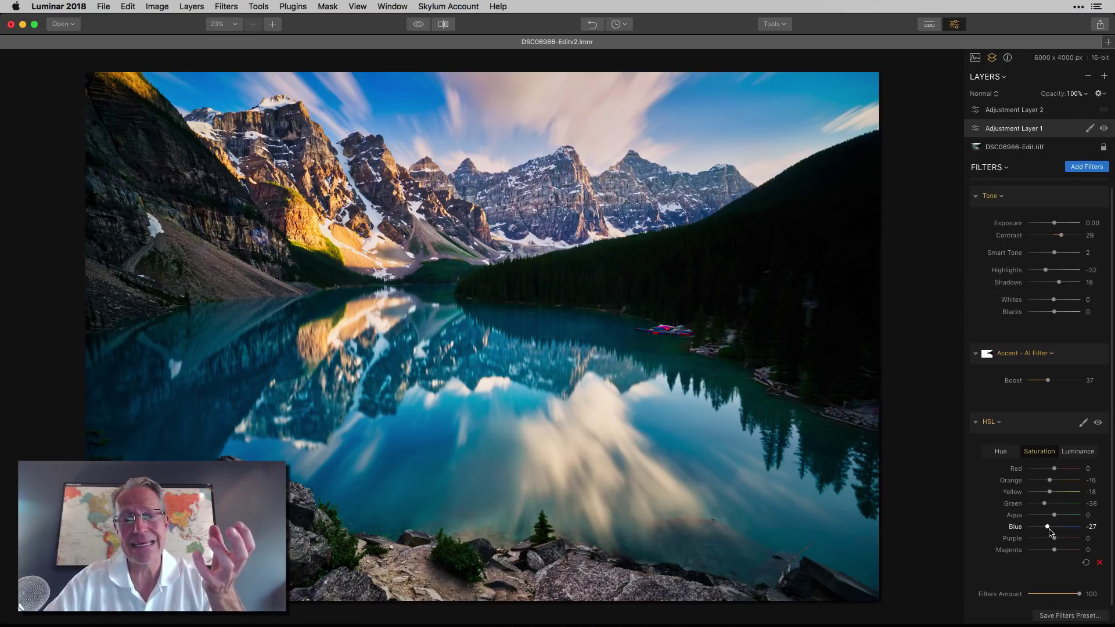
click(1097, 423)
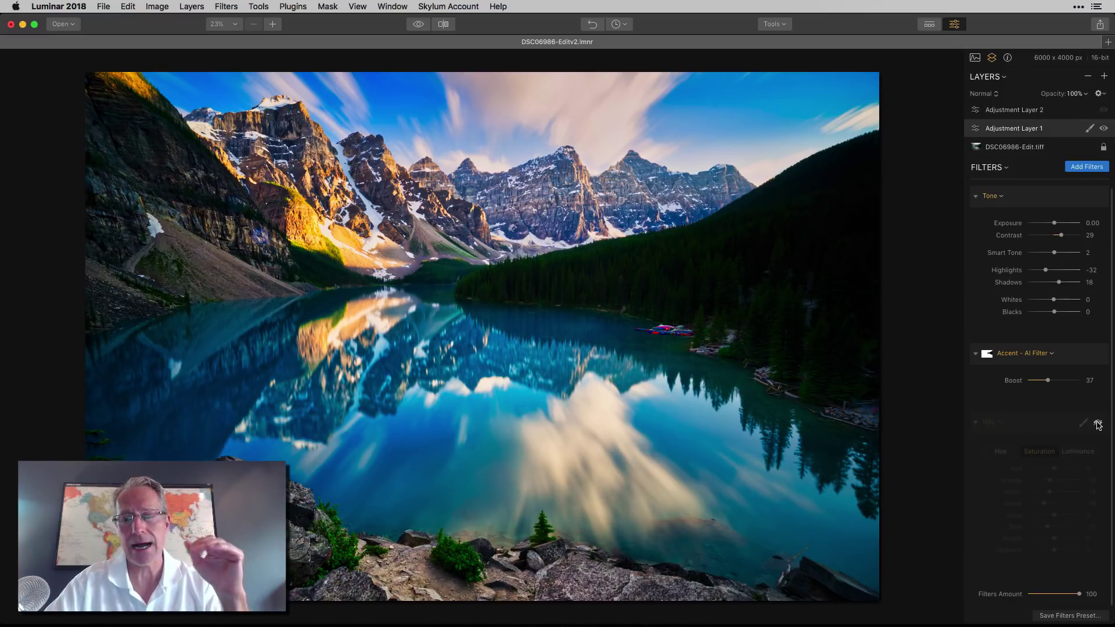
click(1097, 424)
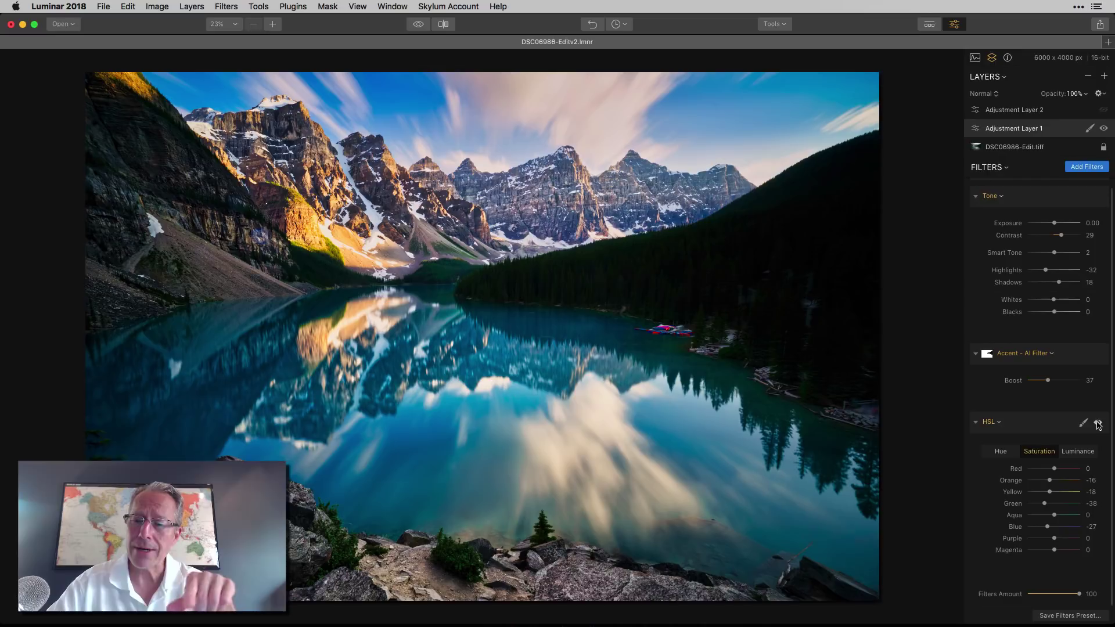
scroll(1054, 487, down, 1)
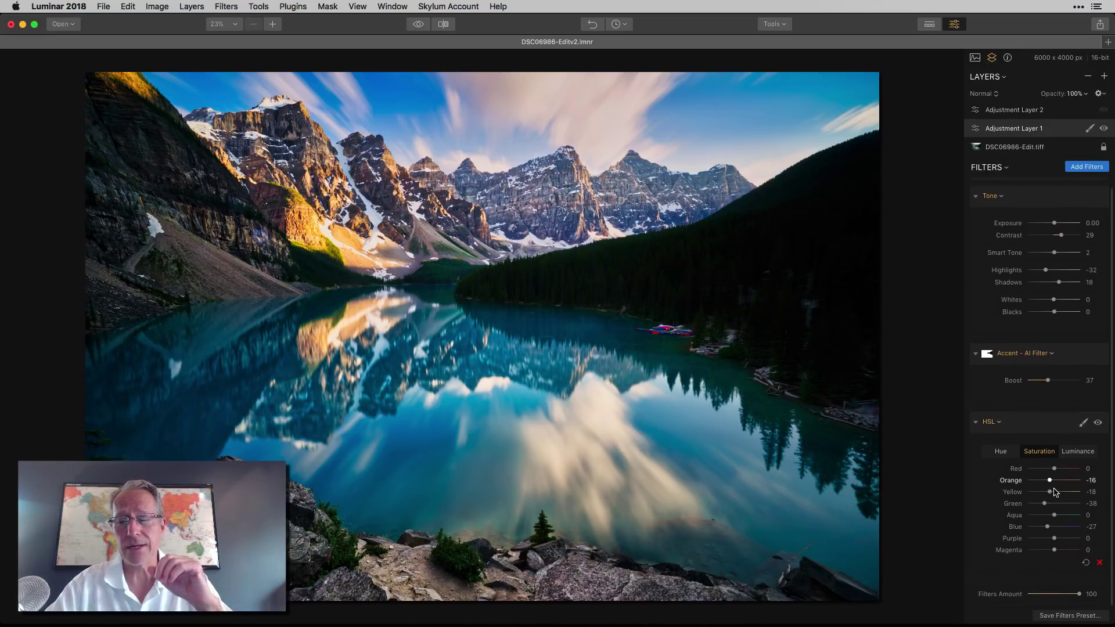
scroll(1055, 492, up, 2)
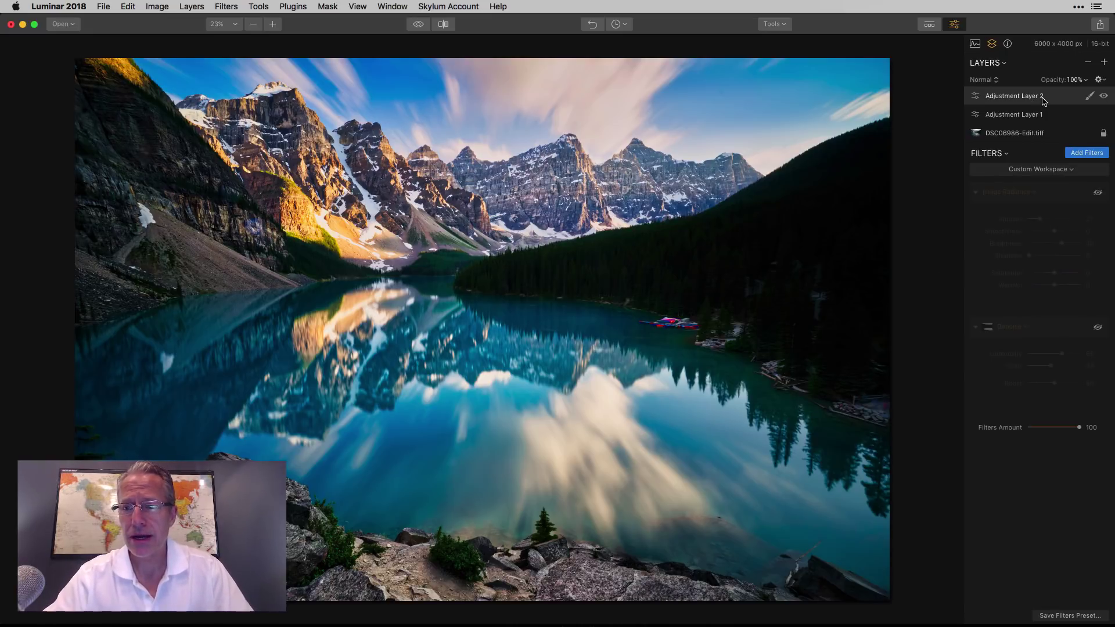
Step: Enable Image Radiance and settle its Amount at about 23, with Brightness 30
click(1098, 194)
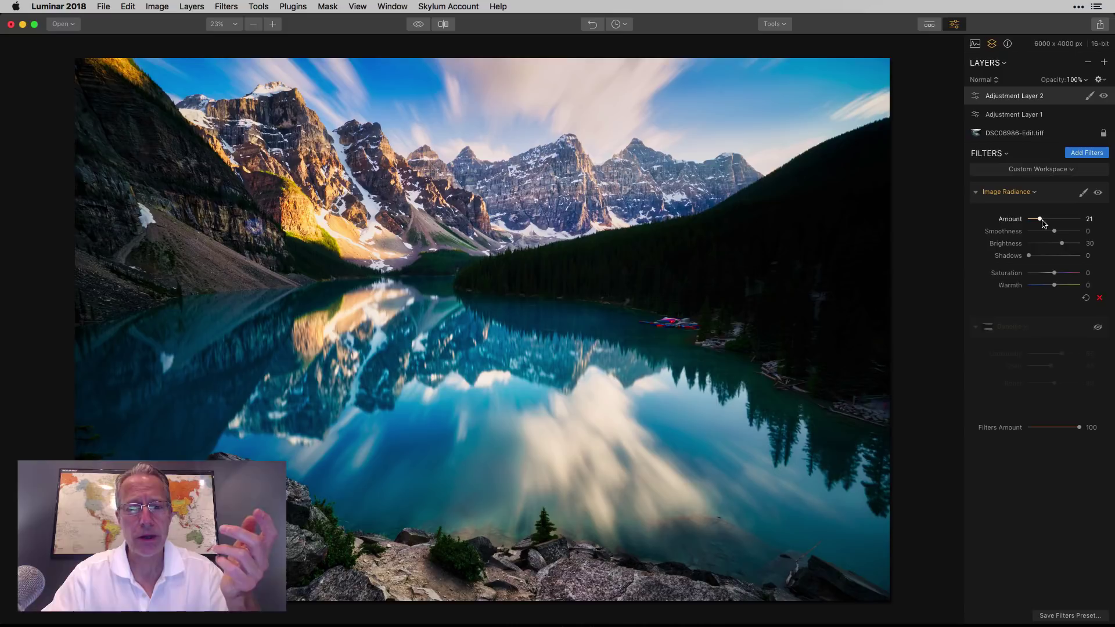
drag(1041, 222, 1062, 221)
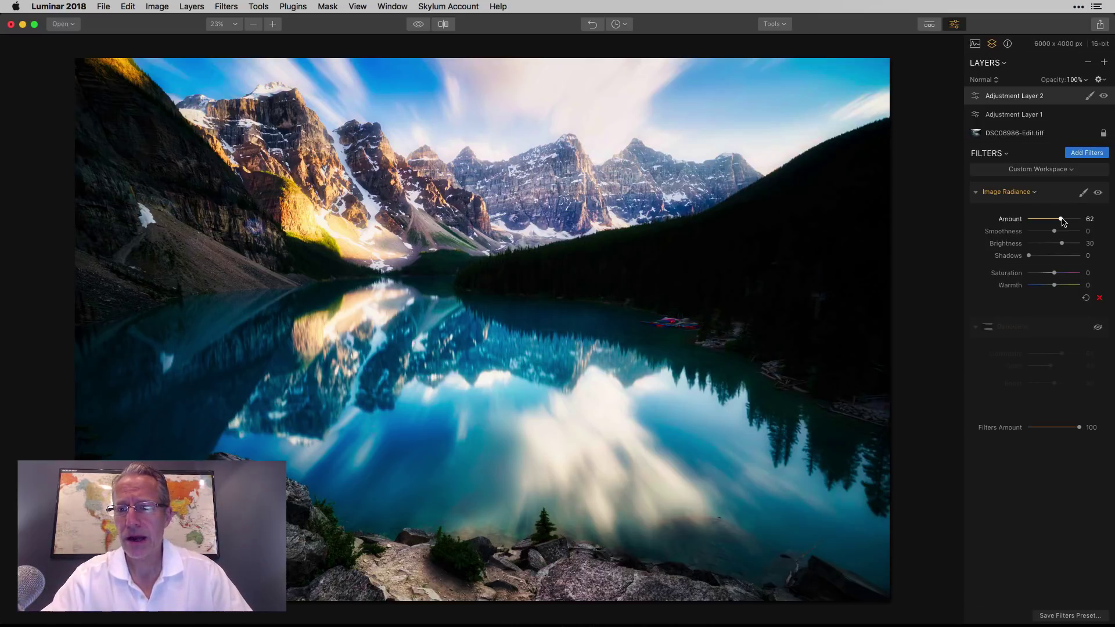
drag(1062, 221, 1043, 223)
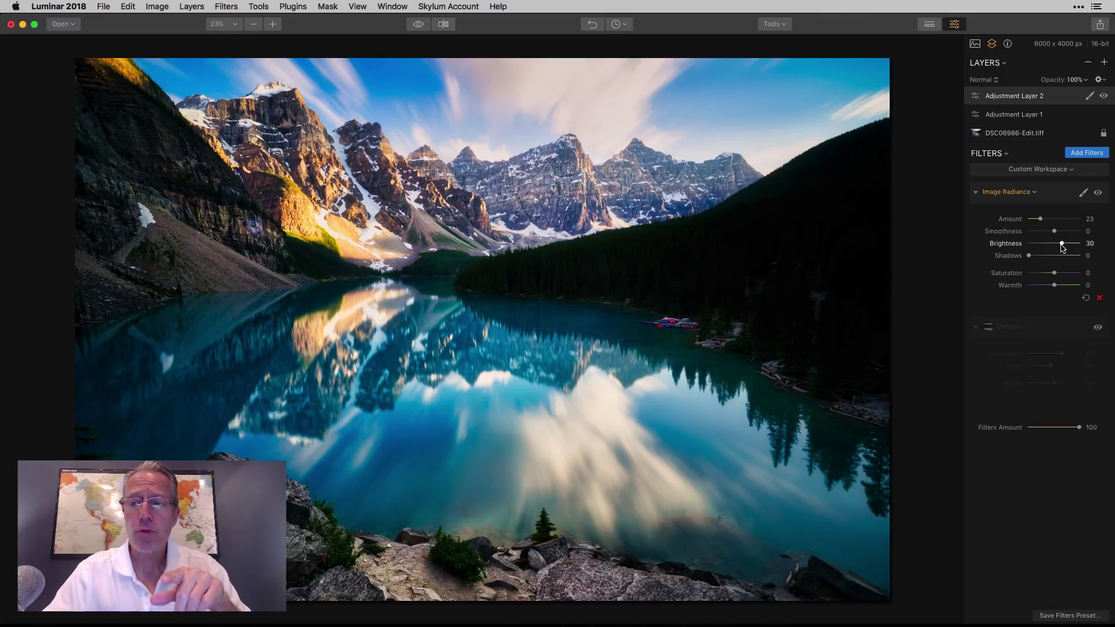
double_click(1012, 244)
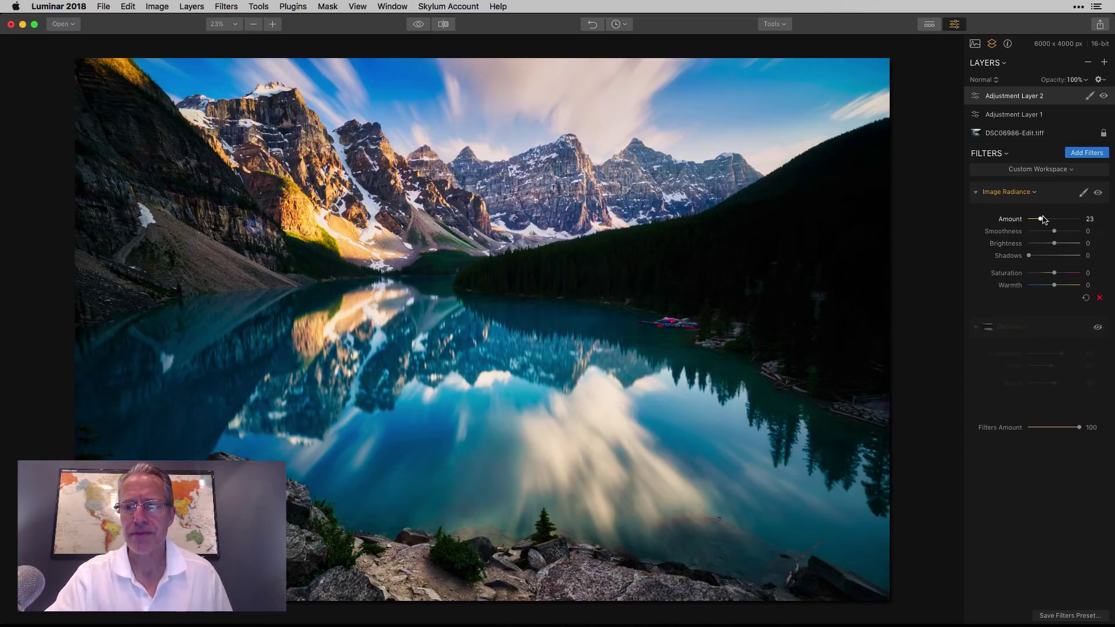
drag(1040, 219, 1058, 247)
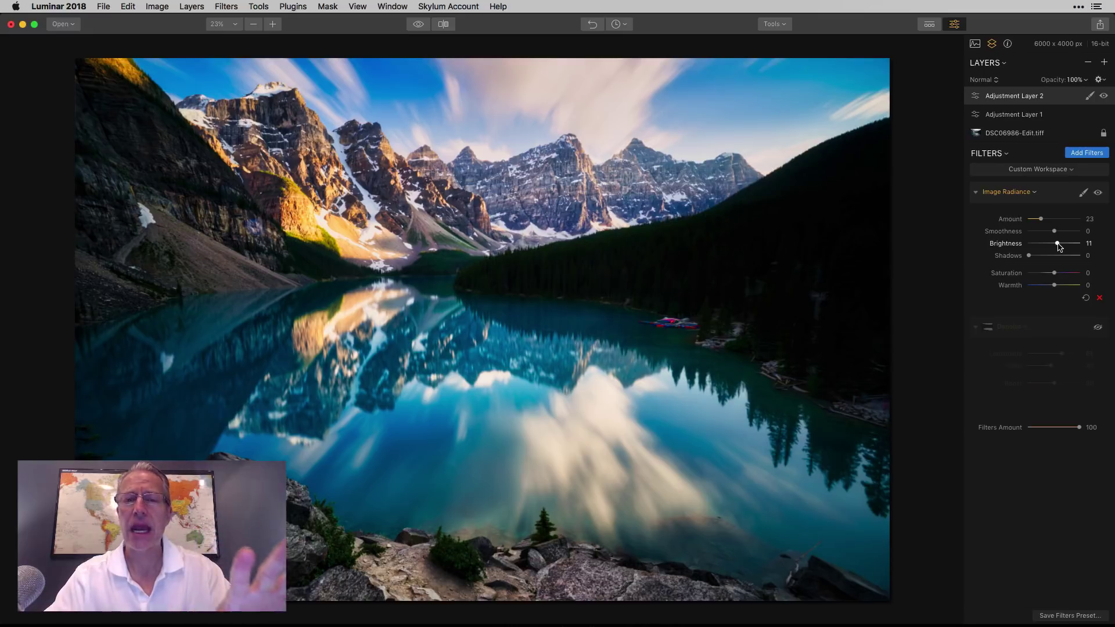
drag(1059, 247, 1064, 247)
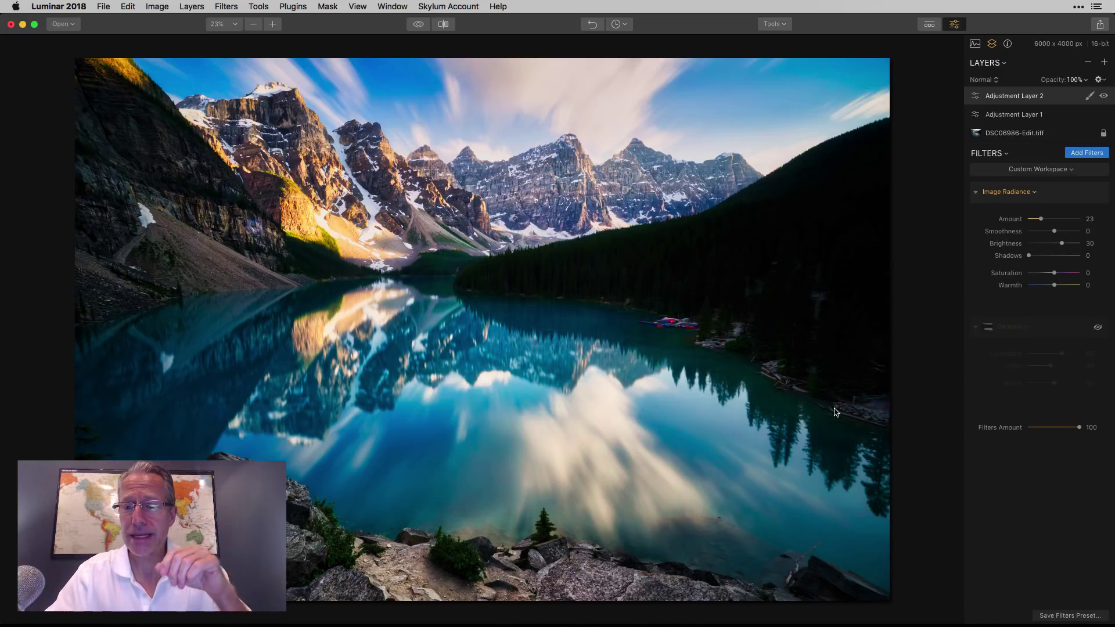
Step: Enable Denoise (Luminosity 65, Color 43, Boost 50) and reveal its sky-and-lake brush mask
click(1097, 329)
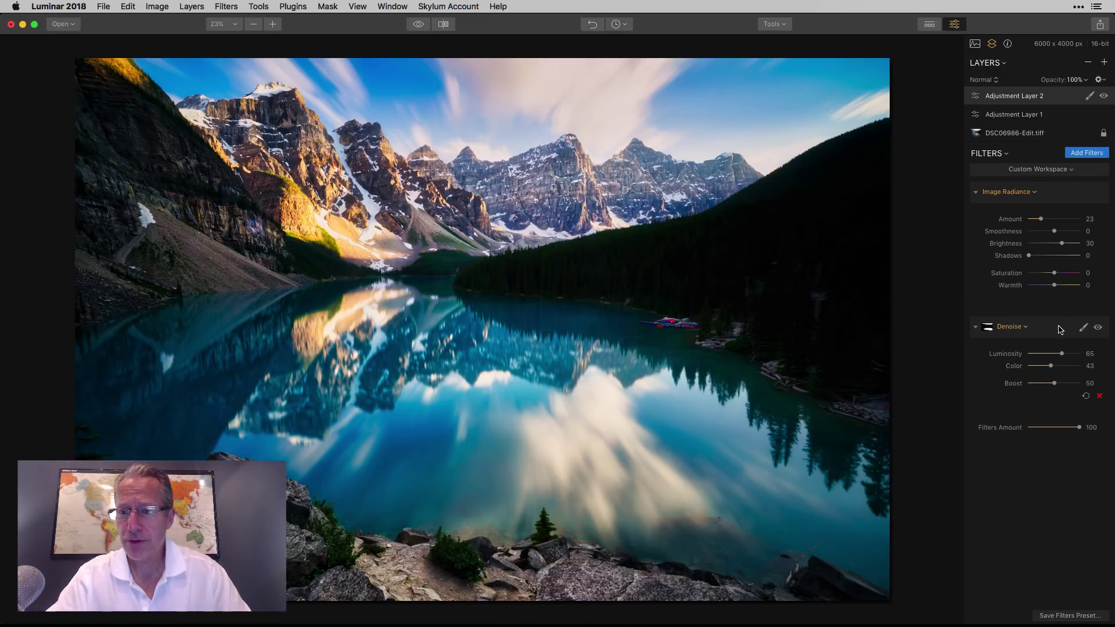
click(1082, 326)
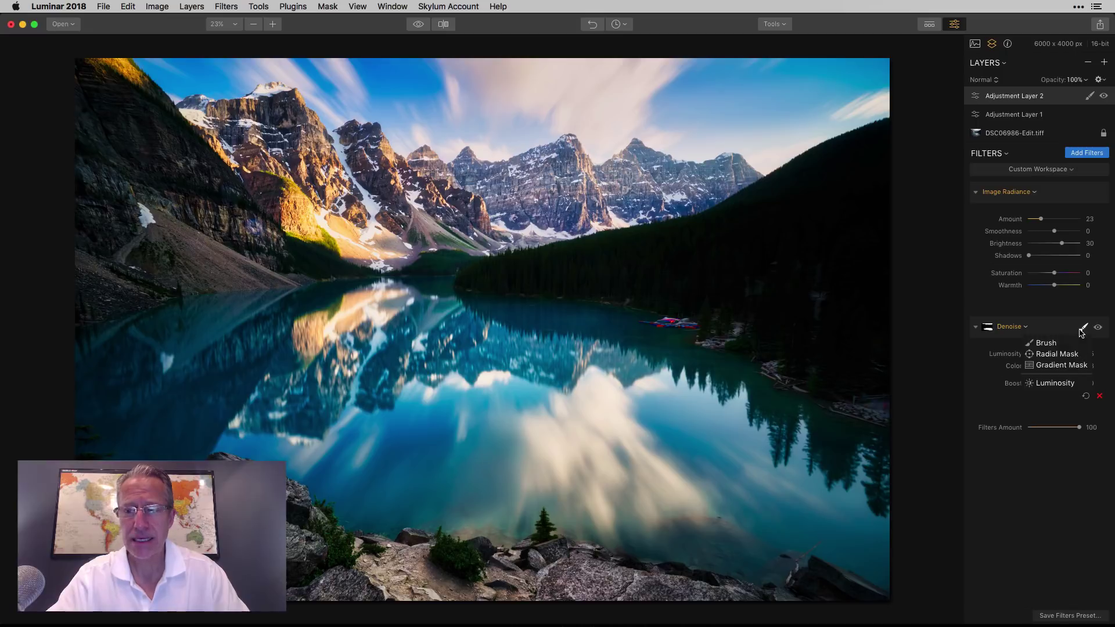
click(1047, 342)
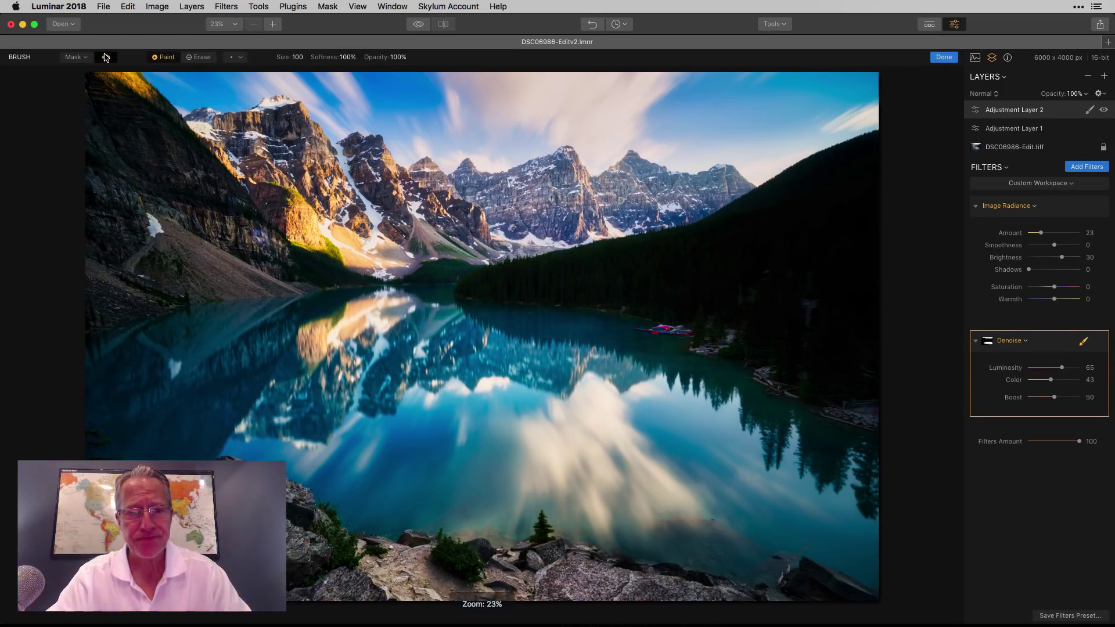
click(106, 57)
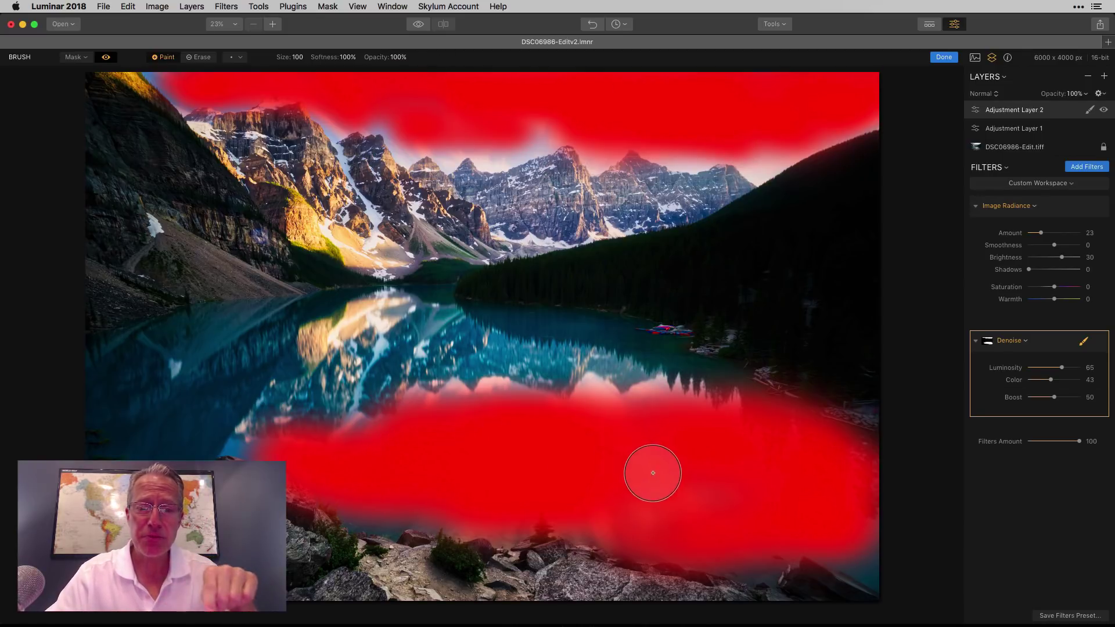
Step: Inspect the Denoise mask's sky and lake coverage with the red overlay, then close mask editing
click(106, 57)
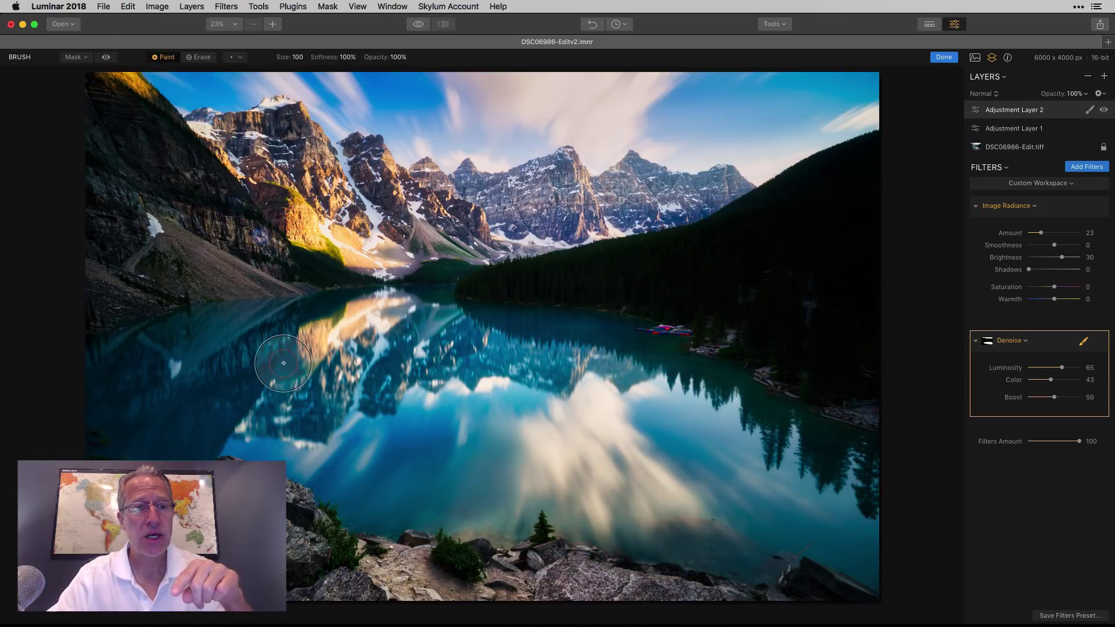
click(107, 58)
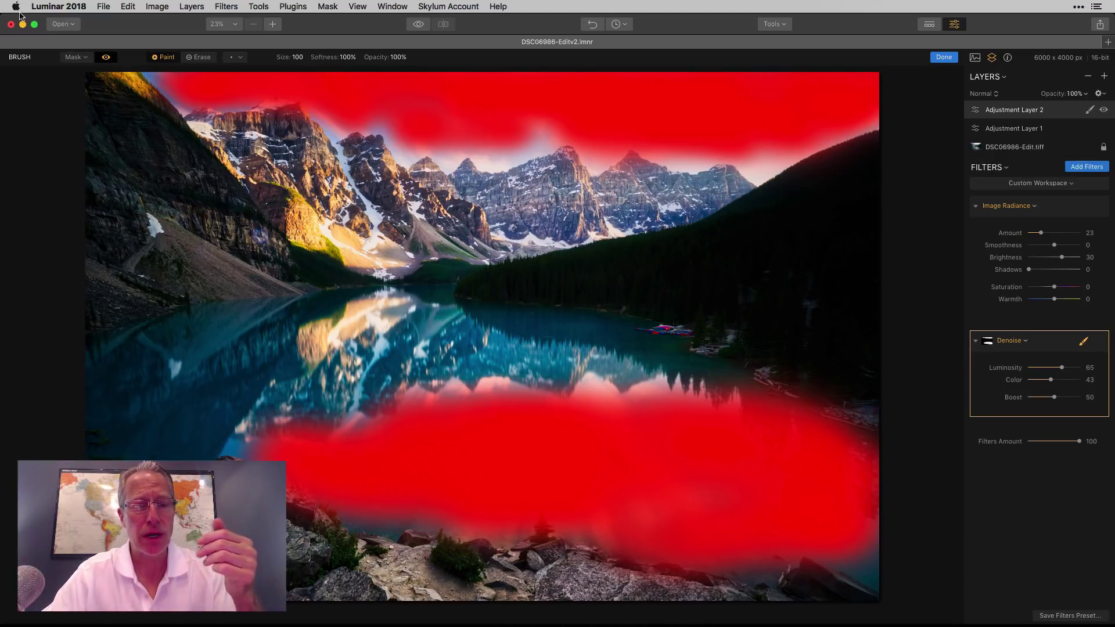
click(107, 58)
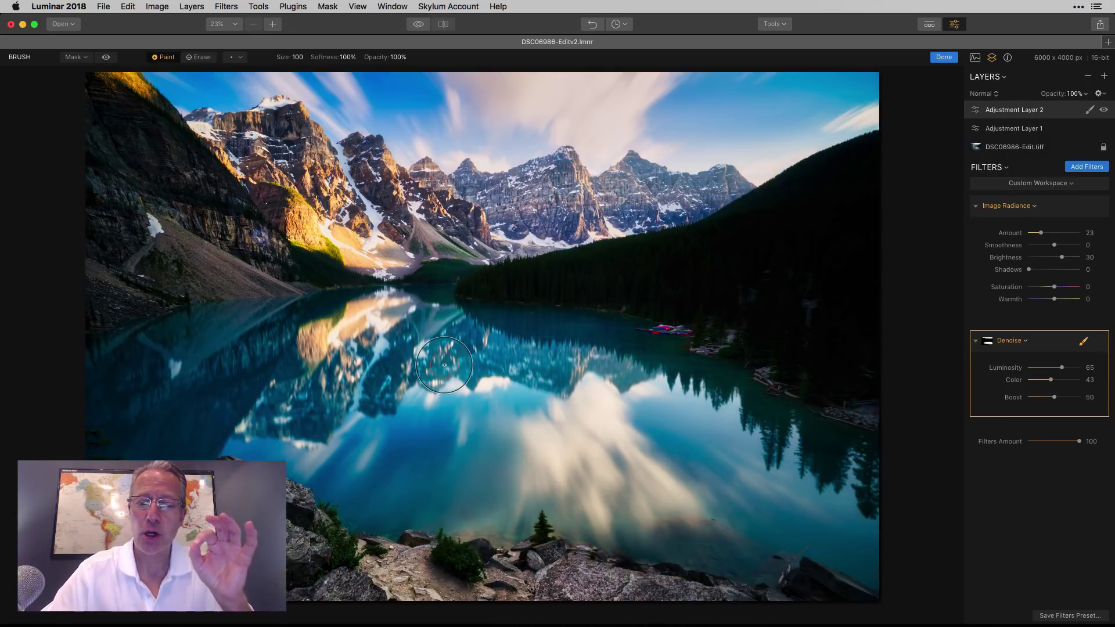
click(938, 58)
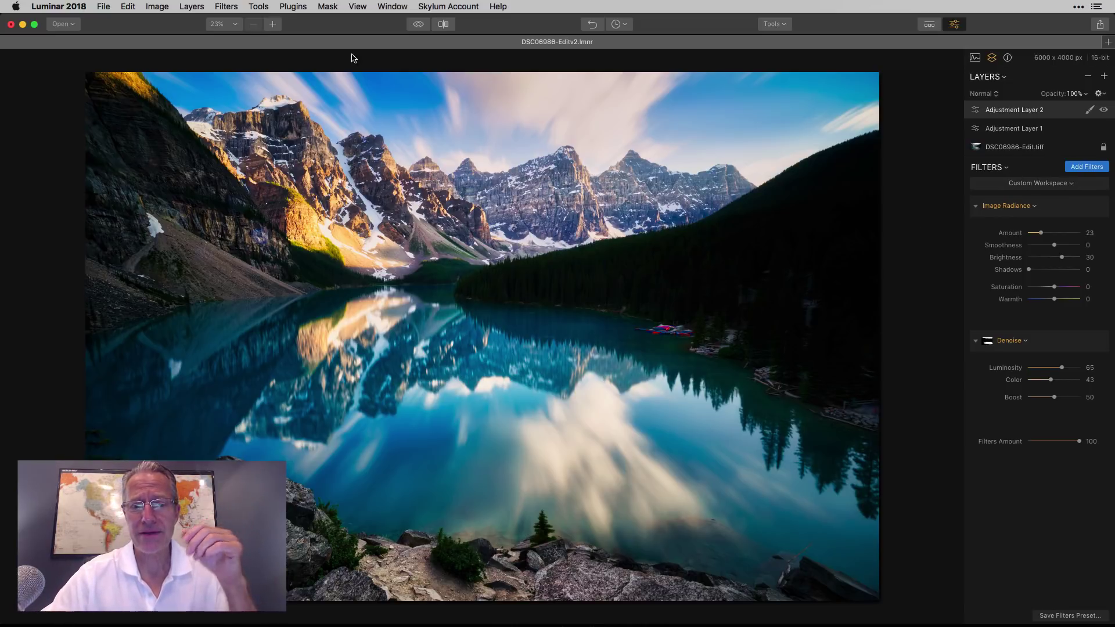
click(419, 25)
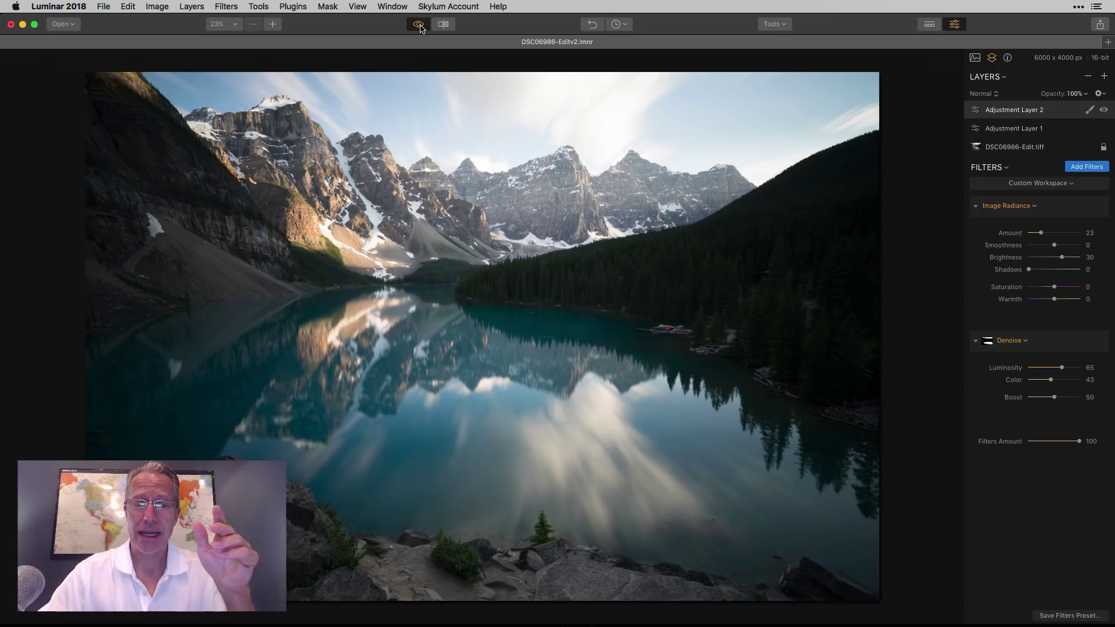
click(420, 26)
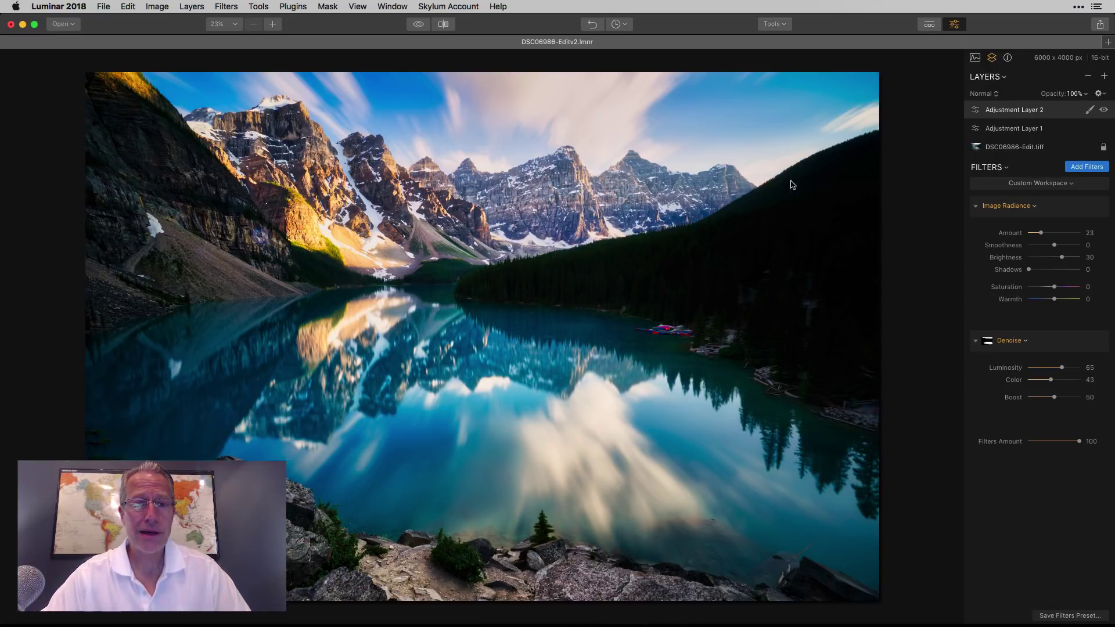
click(418, 24)
click(418, 25)
click(443, 24)
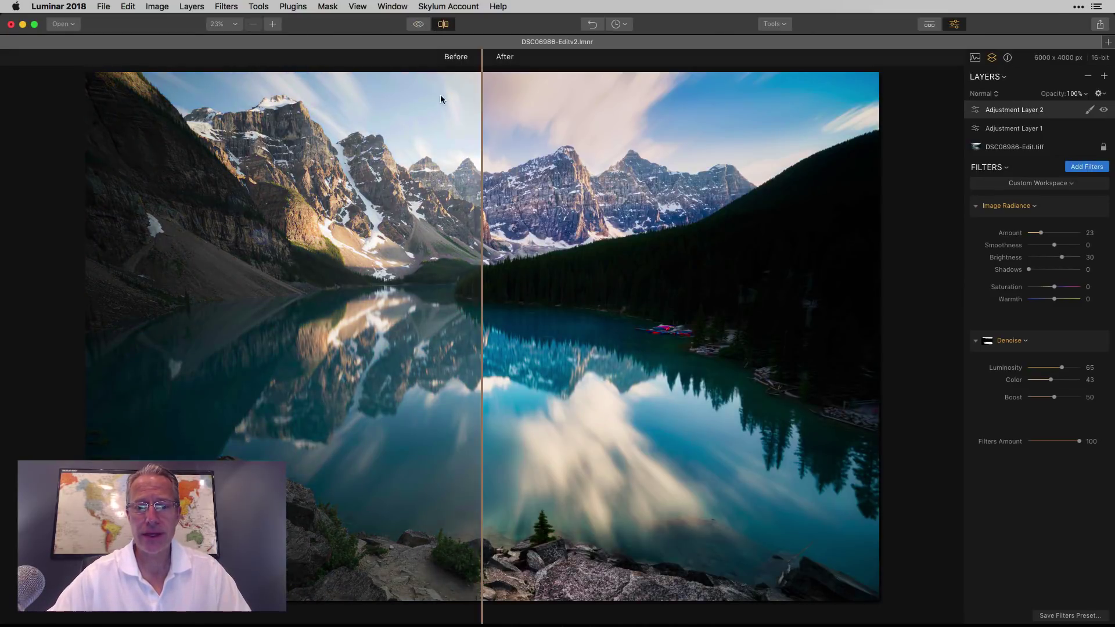
mouse_move(479, 134)
mouse_down()
mouse_move(629, 133)
mouse_move(428, 139)
mouse_move(530, 146)
mouse_move(380, 153)
mouse_move(509, 146)
mouse_move(490, 144)
mouse_up()
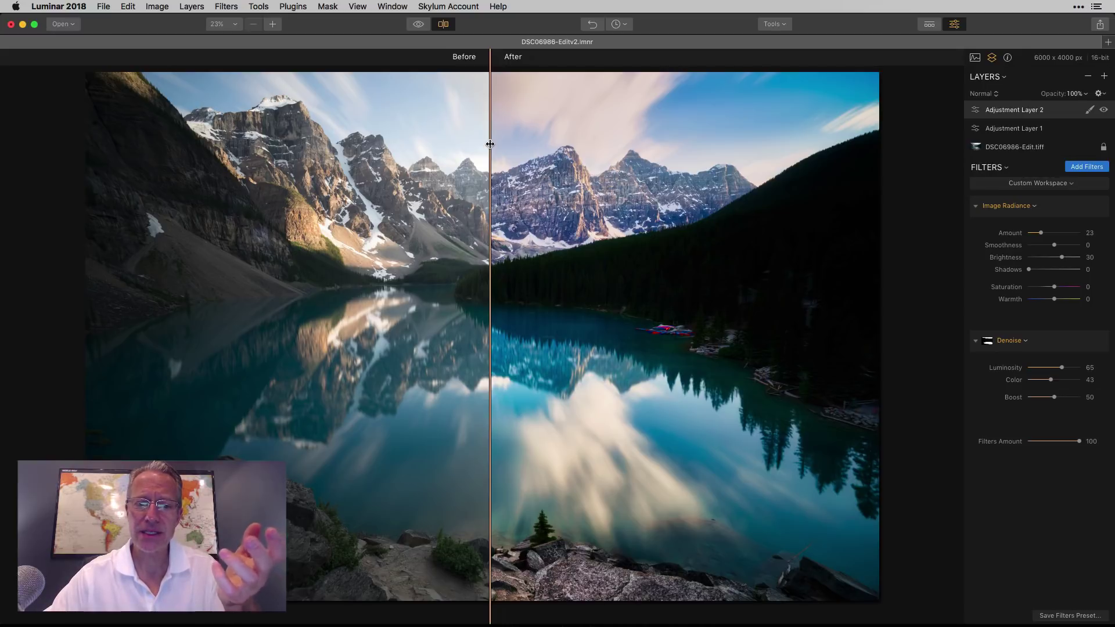
drag(490, 144, 242, 137)
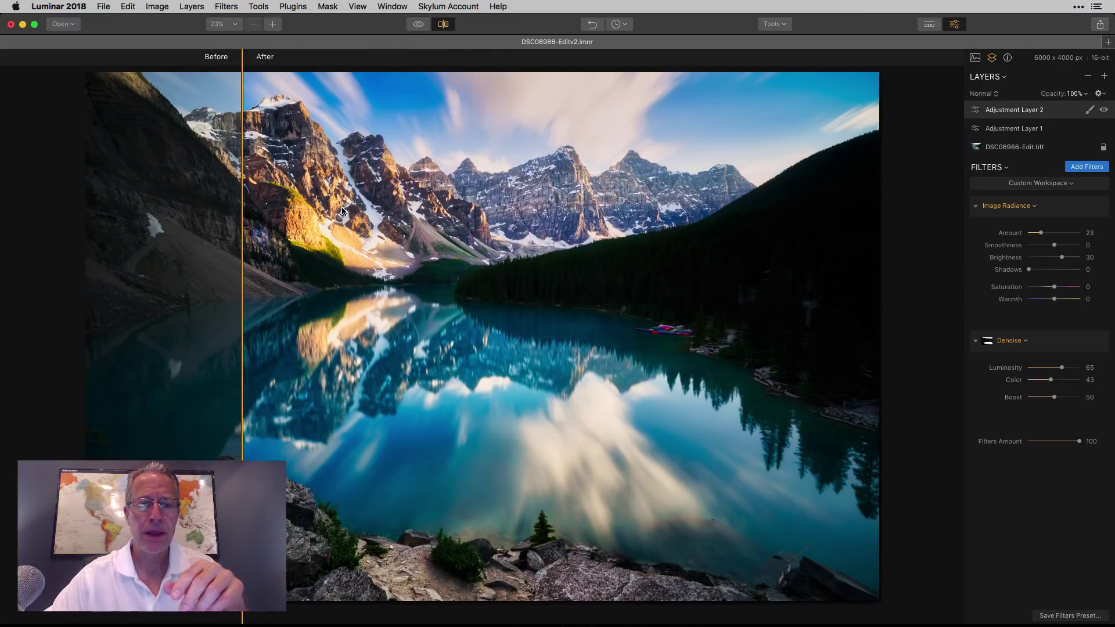
drag(242, 191, 286, 209)
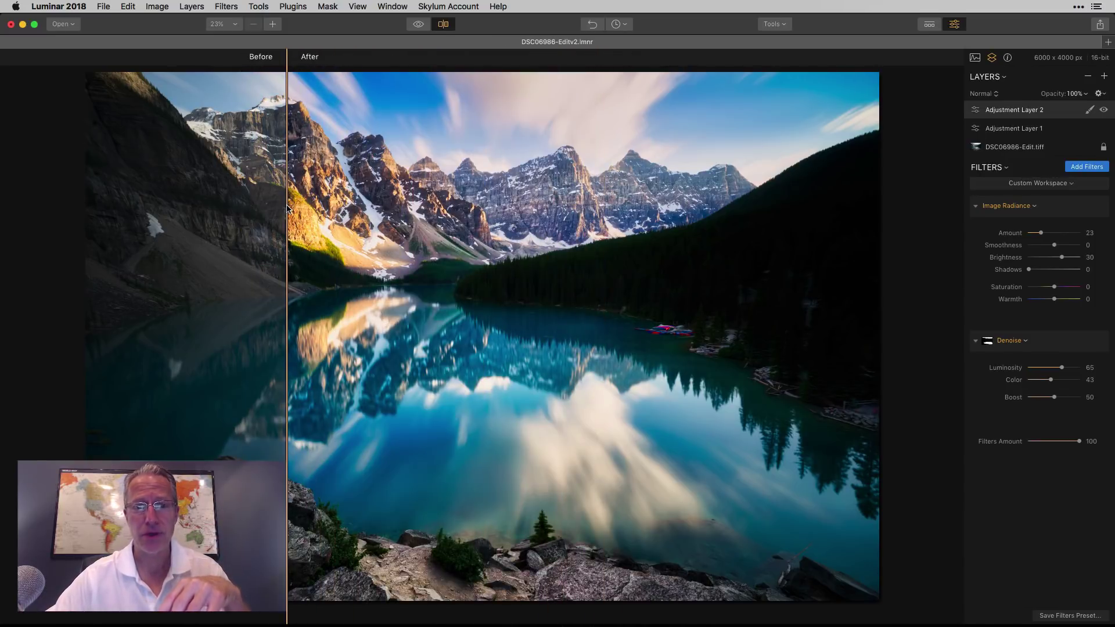
click(445, 25)
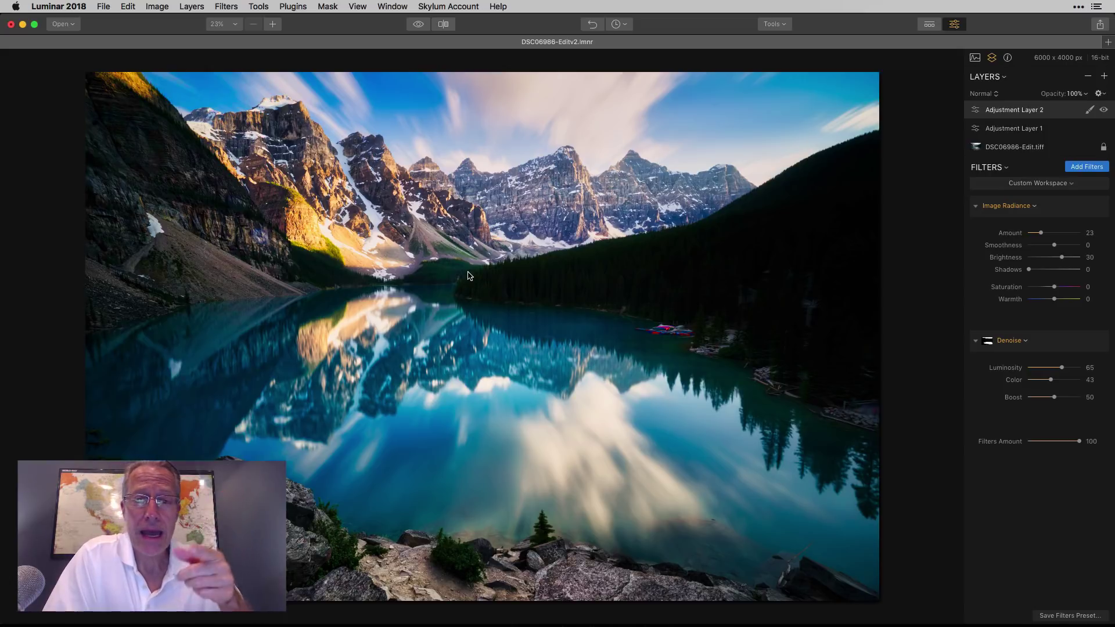